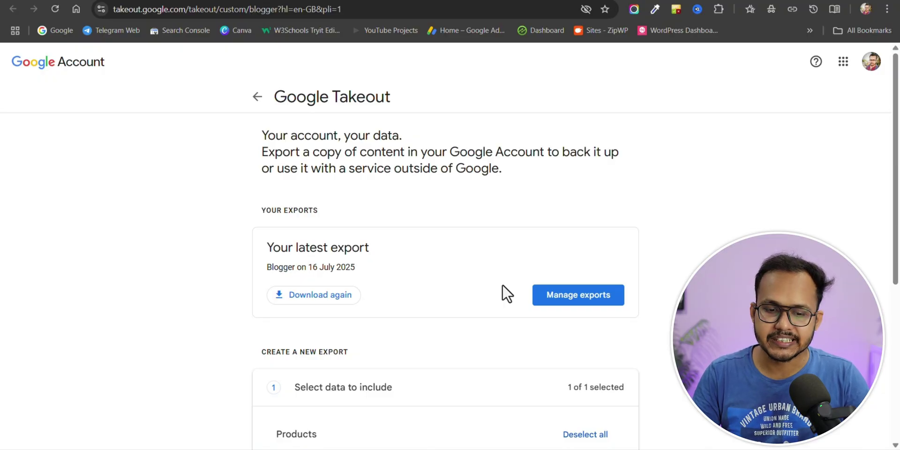
Step: Review the export formats for each type of Blogger data and accept them
scroll(679, 224, down, 5)
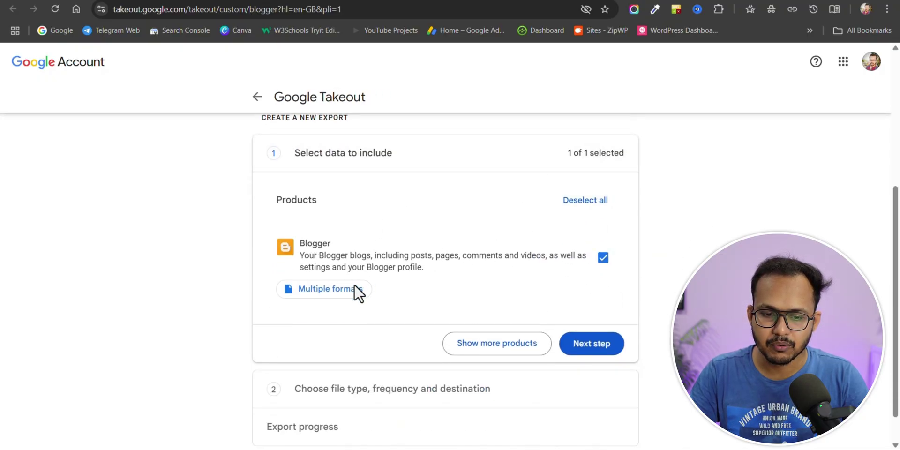
click(333, 292)
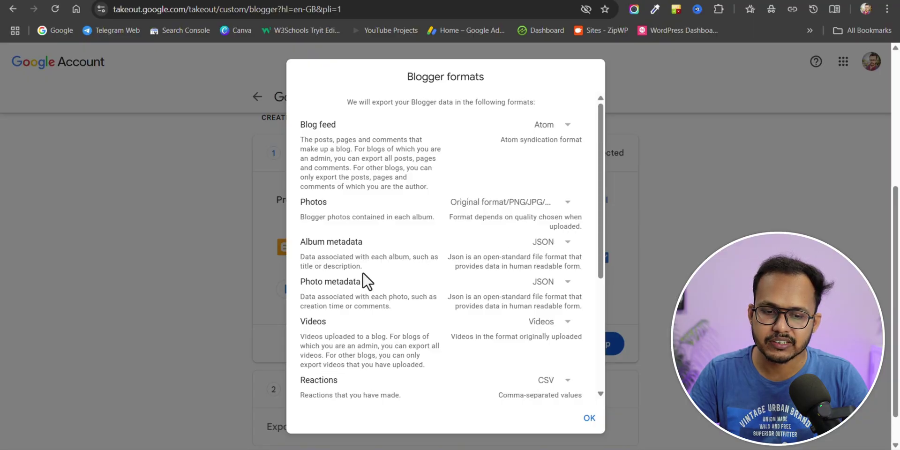
scroll(387, 297, down, 4)
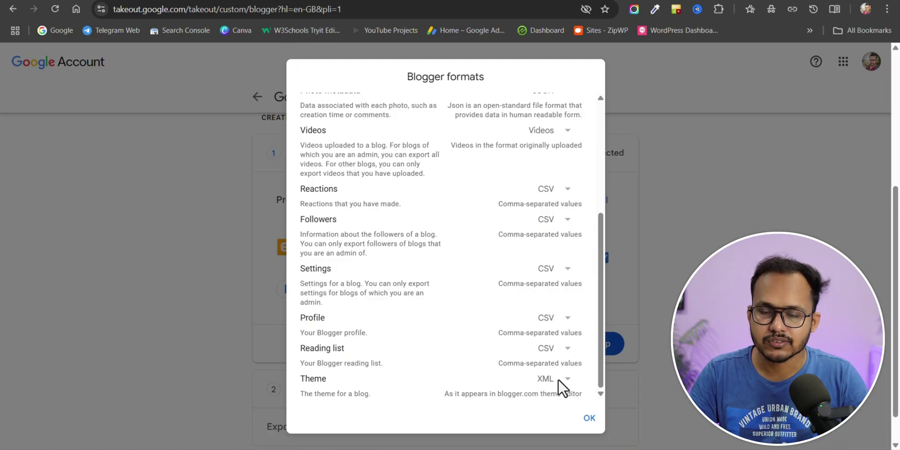
scroll(491, 326, up, 5)
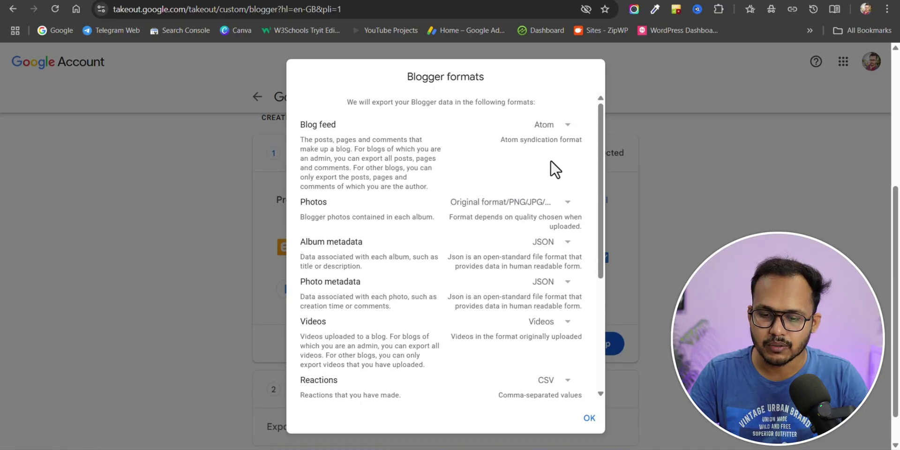
click(589, 419)
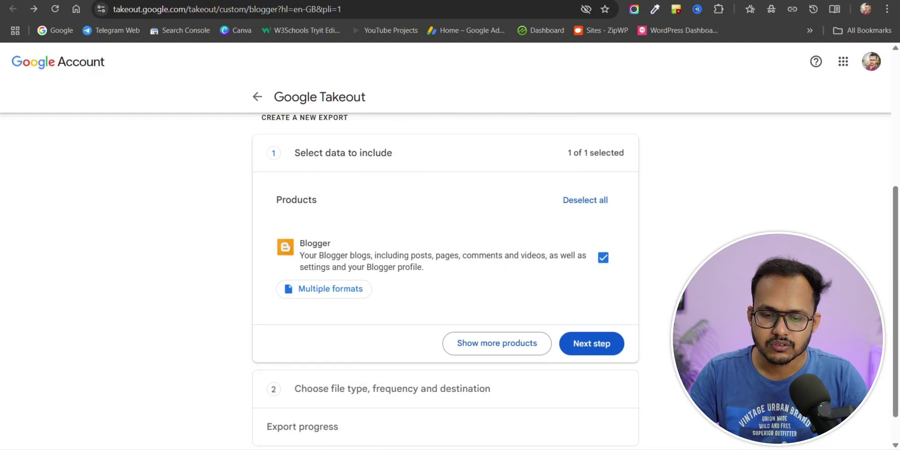
Step: Create a one-time Blogger export as a .zip with 2 GB file size, delivered as a download link via email
click(598, 357)
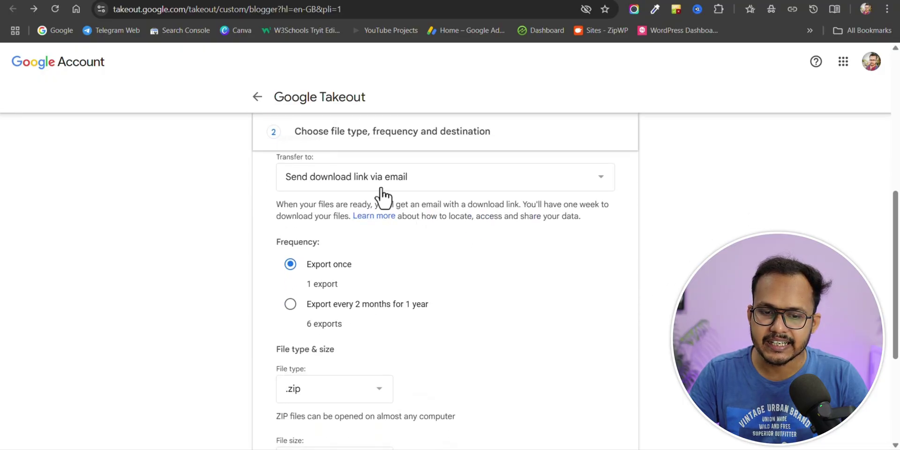
click(466, 185)
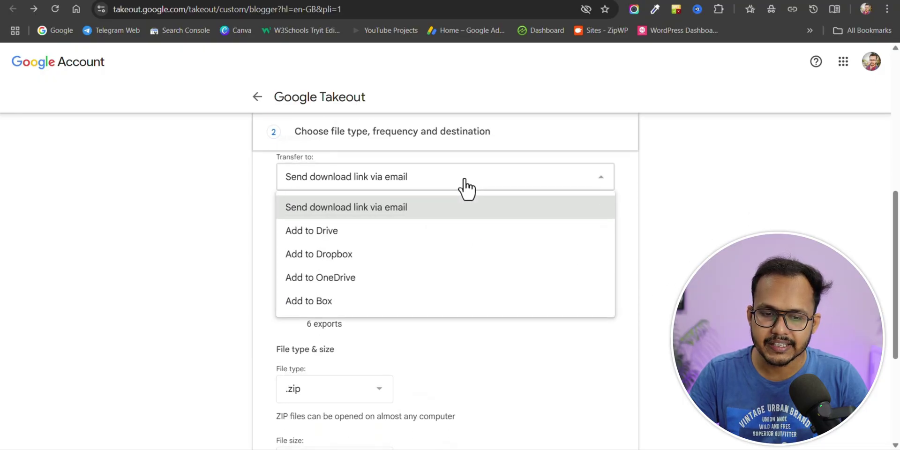
click(678, 185)
scroll(321, 291, down, 2)
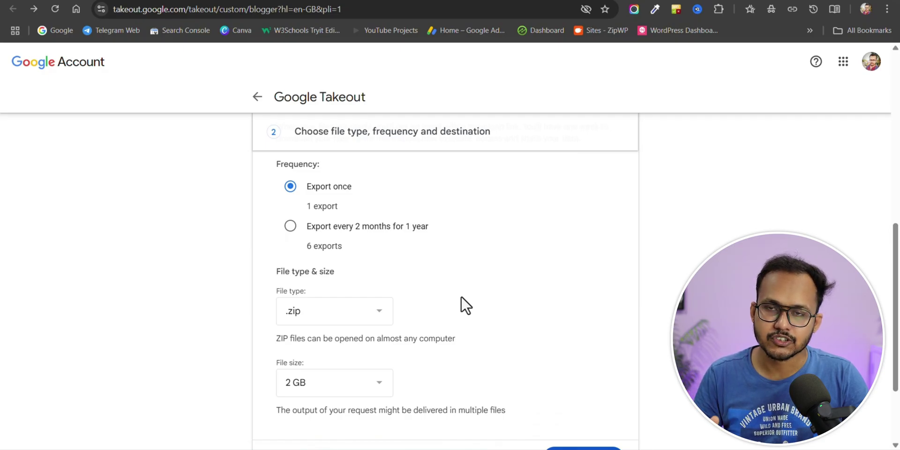
scroll(423, 276, down, 3)
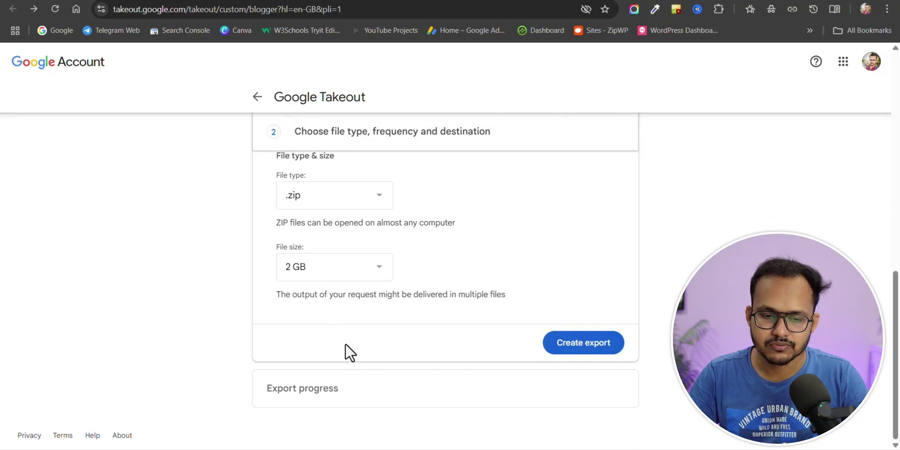
click(588, 344)
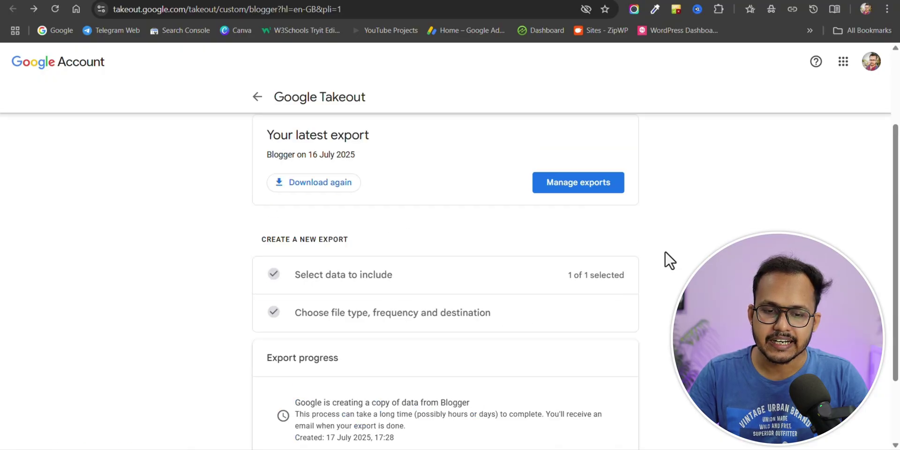
Step: Download the latest completed Blogger export again and show the downloaded archive in the Downloads folder
scroll(468, 258, up, 3)
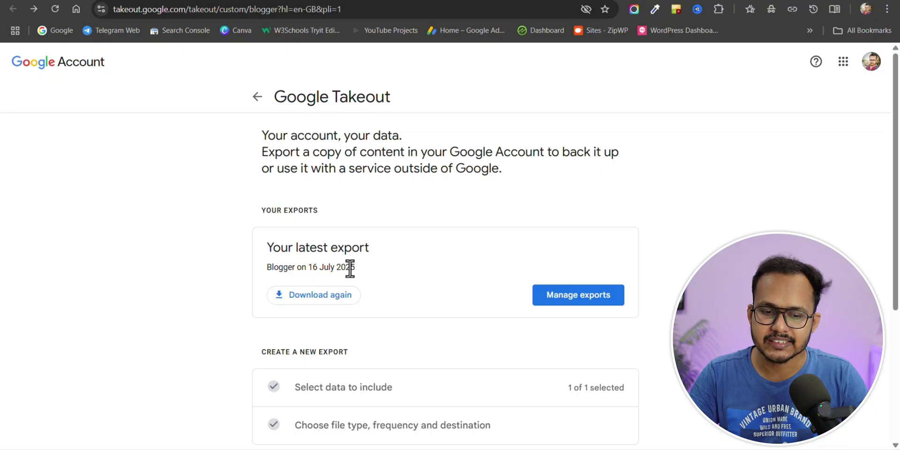
click(314, 299)
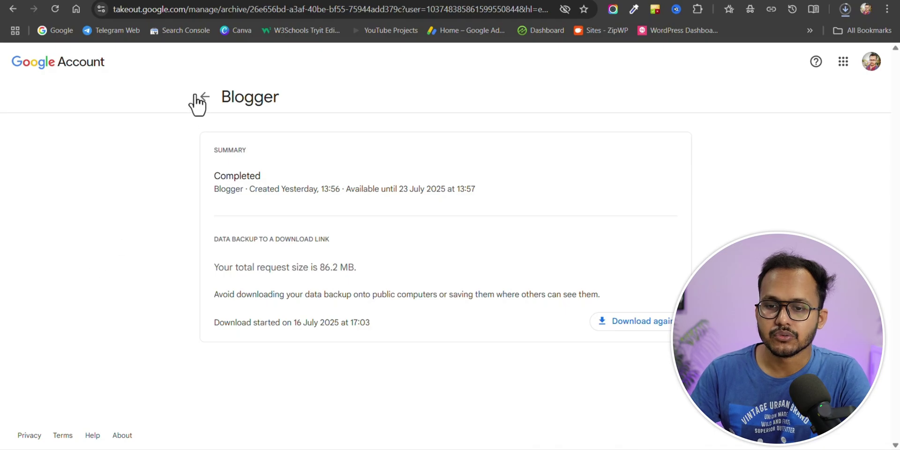
click(848, 15)
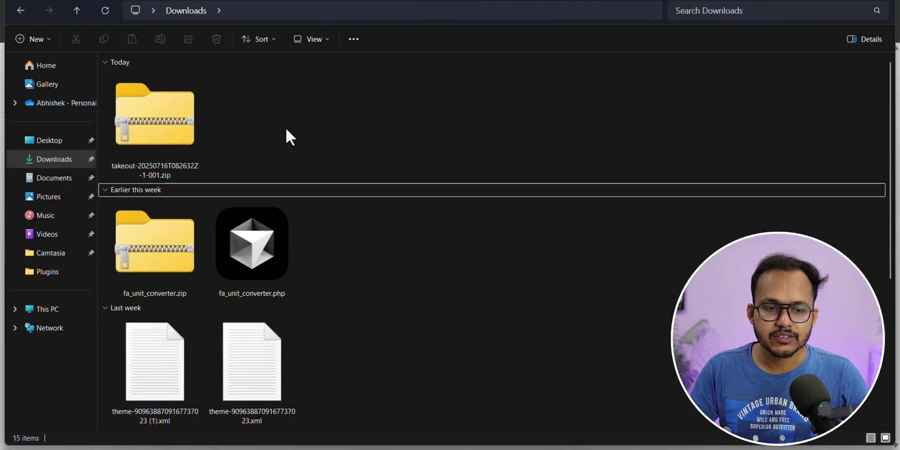
Step: Extract the takeout-20250716T082632Z-1-001.zip archive directly into the Downloads folder with 7-Zip
click(157, 120)
right_click(156, 120)
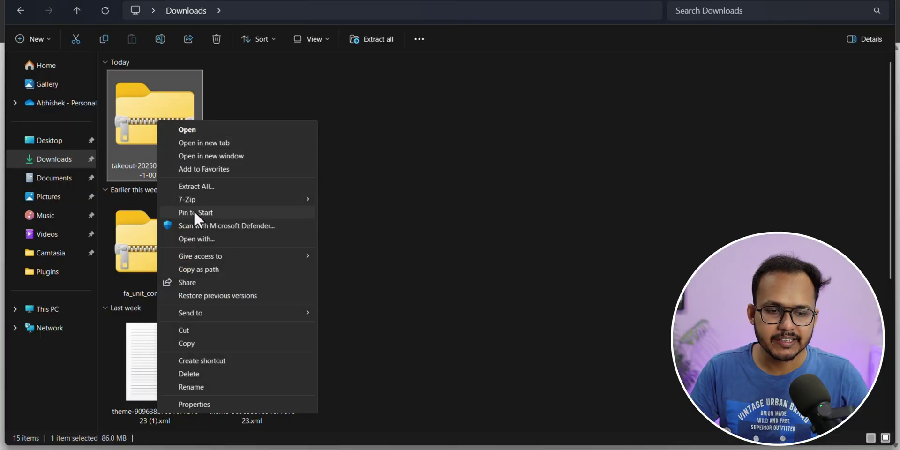
mouse_move(204, 199)
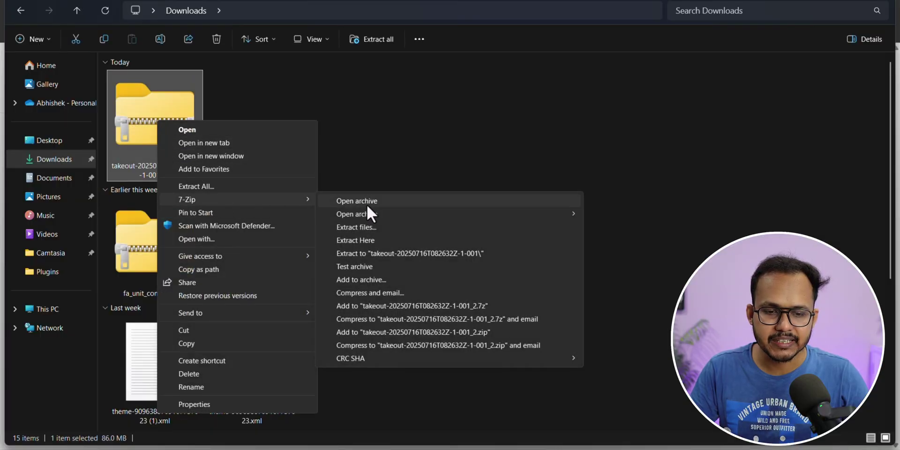
click(372, 240)
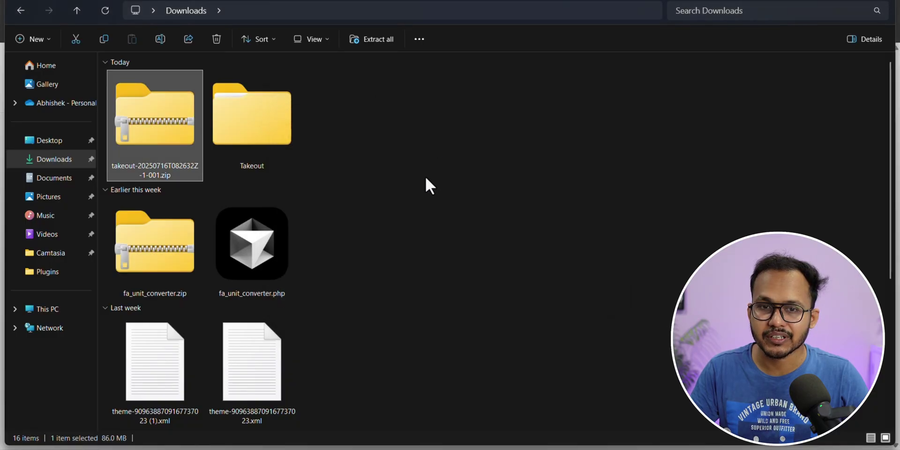
Step: Open the Backlink idea album in the extracted Takeout's Blogger Albums folder and view its files as large thumbnails
double_click(209, 175)
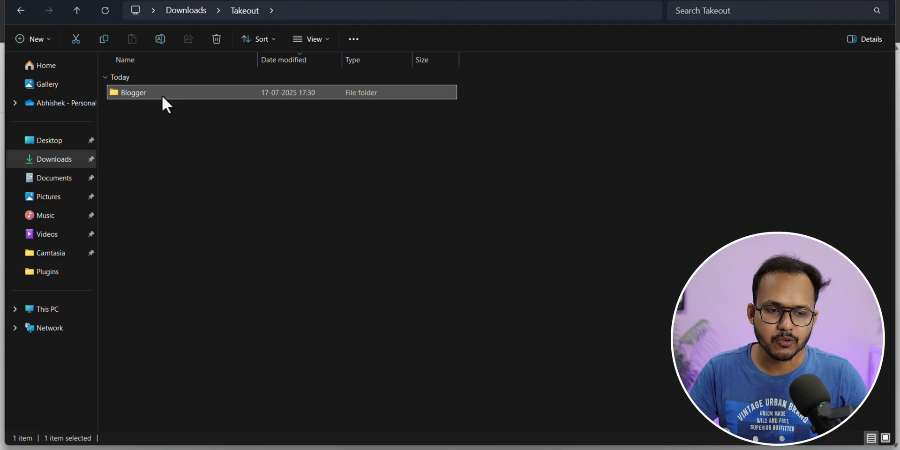
double_click(162, 94)
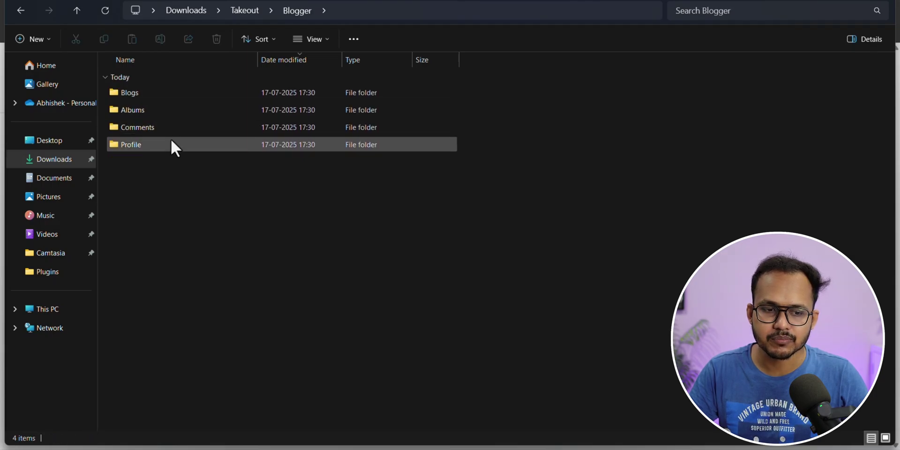
double_click(183, 107)
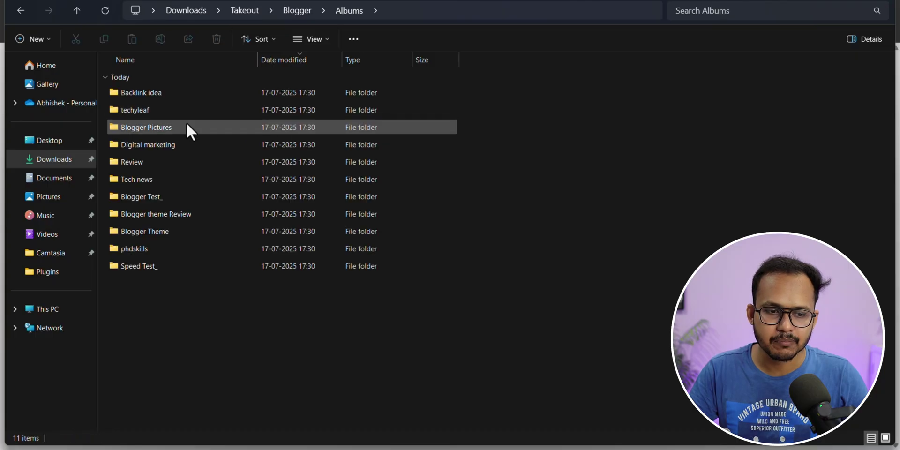
double_click(173, 91)
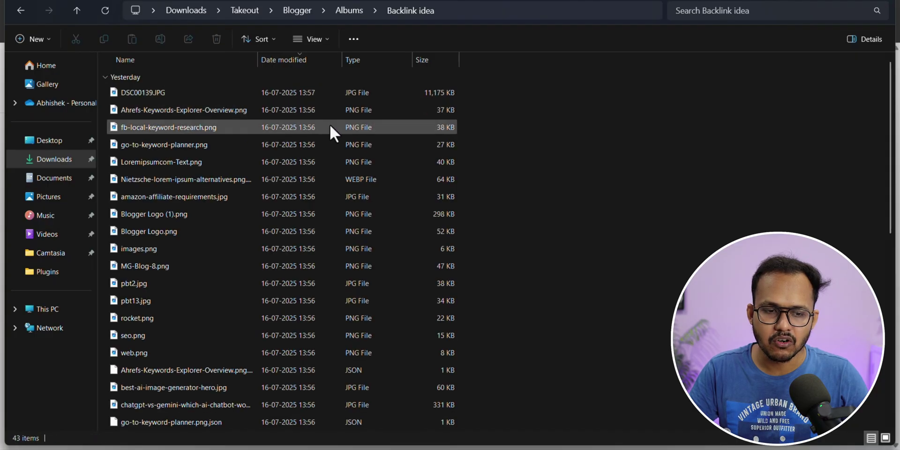
click(885, 438)
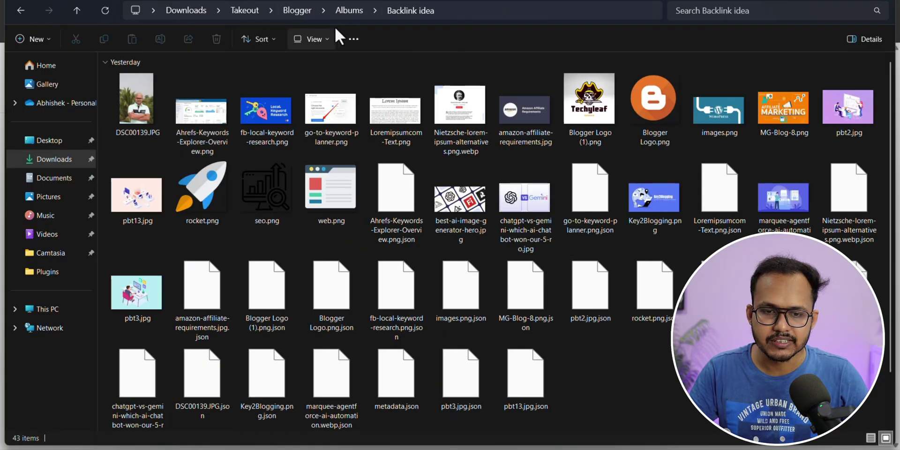
Step: Go back up to the Blogger folder of the export and open its Blogs folder
click(348, 11)
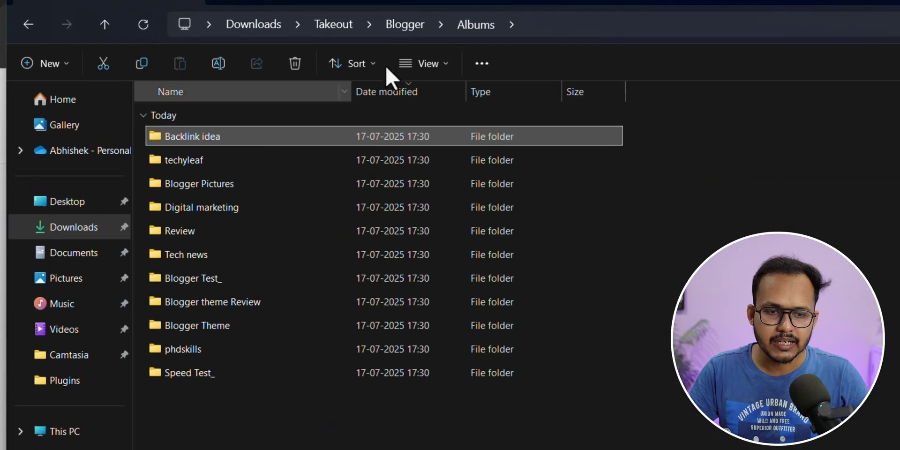
click(407, 24)
double_click(224, 139)
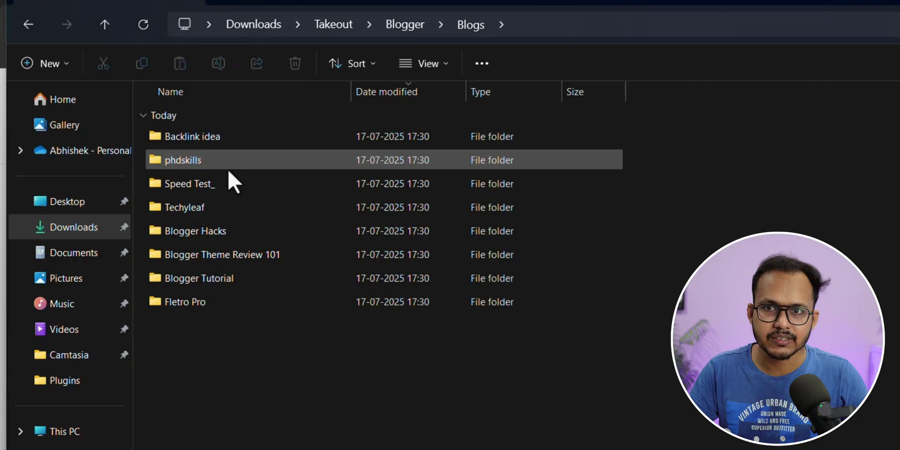
mouse_move(228, 169)
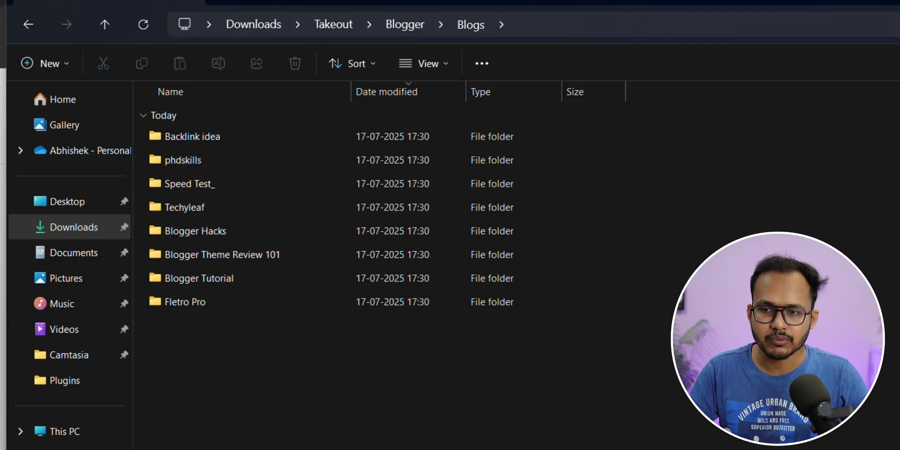
Step: Check the name of the current blog in the browser's Blogger settings and return to the Blogs folder
click(813, 2)
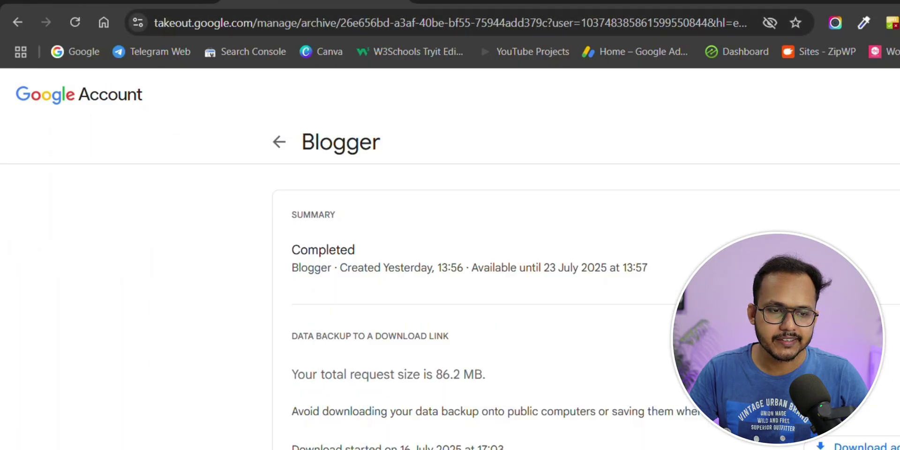
key(alt+Left)
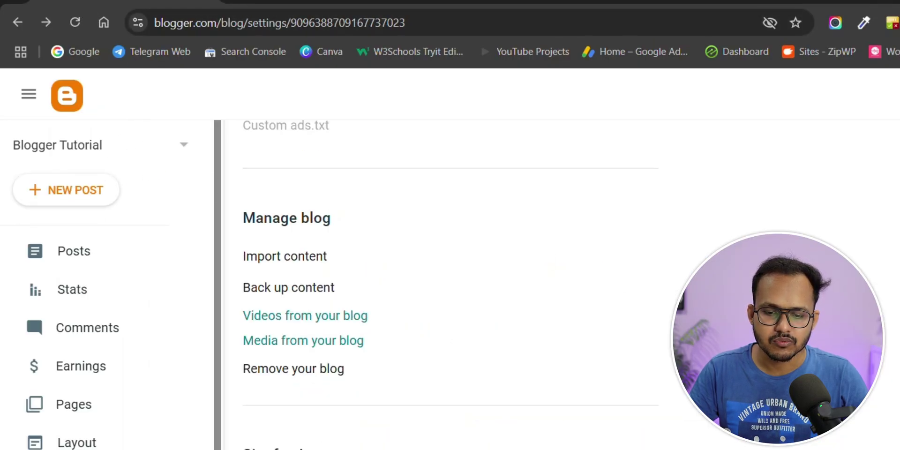
key(alt+Tab)
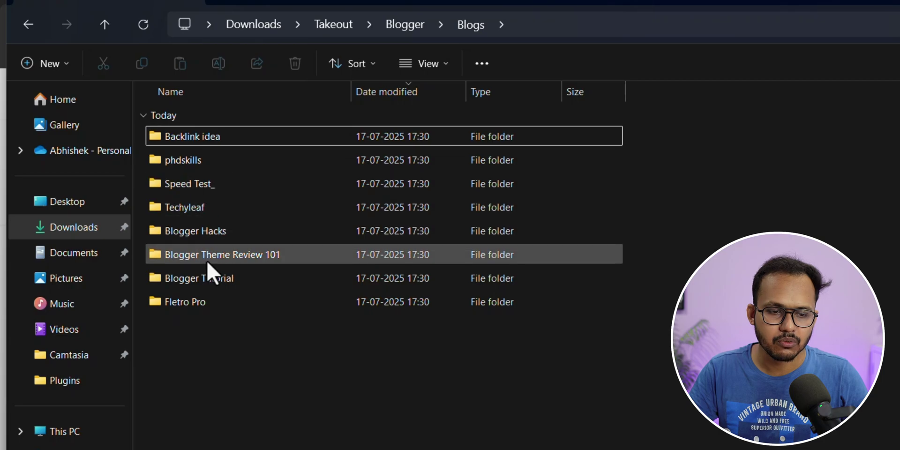
Step: Copy feed.atom from the Blogger Tutorial folder and paste it into the Downloads folder
double_click(207, 281)
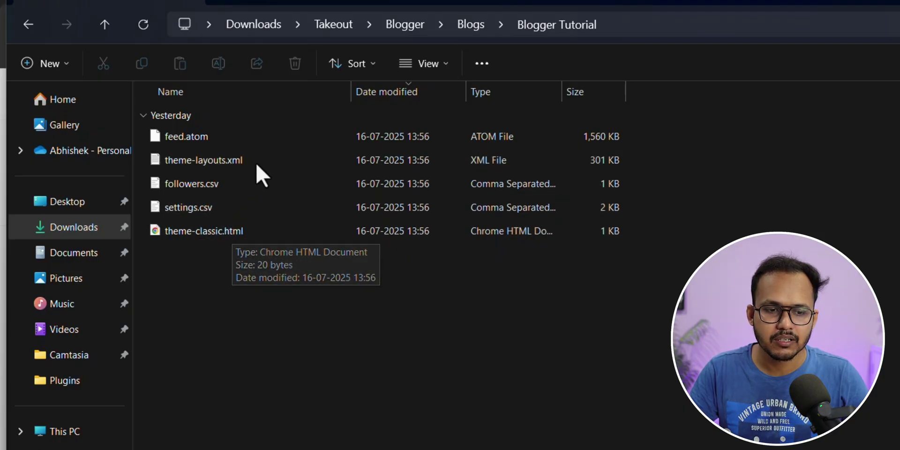
click(220, 138)
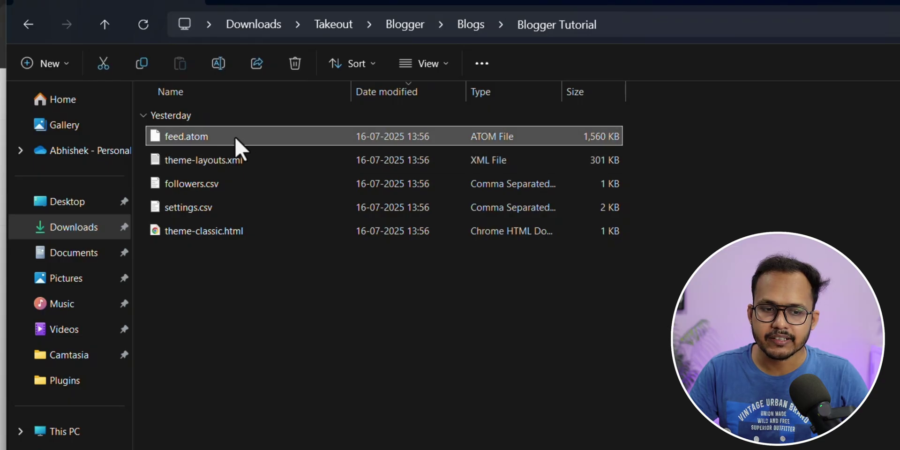
key(ctrl+c)
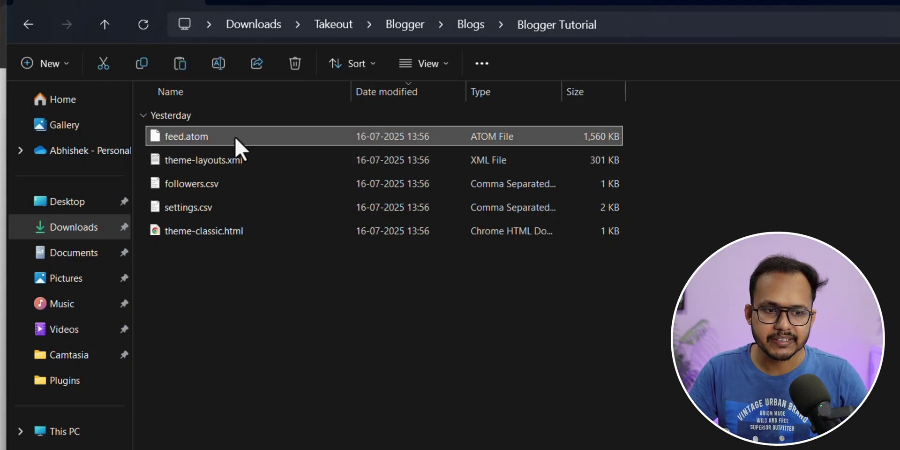
click(103, 230)
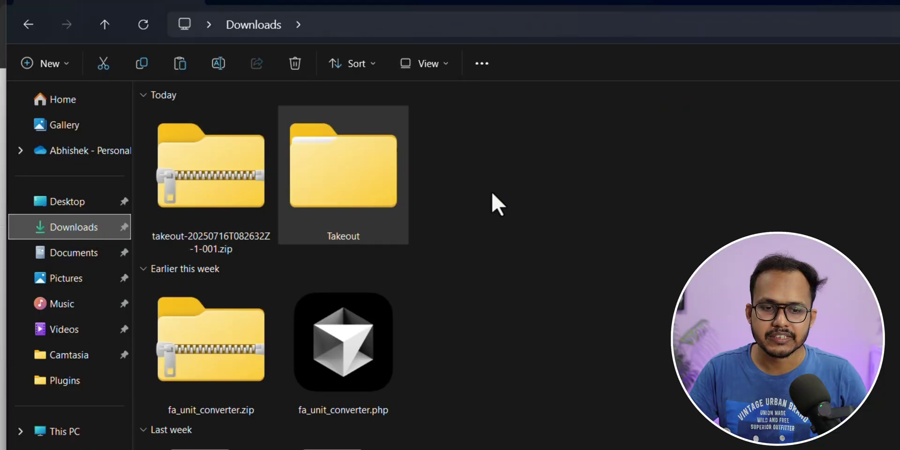
right_click(526, 186)
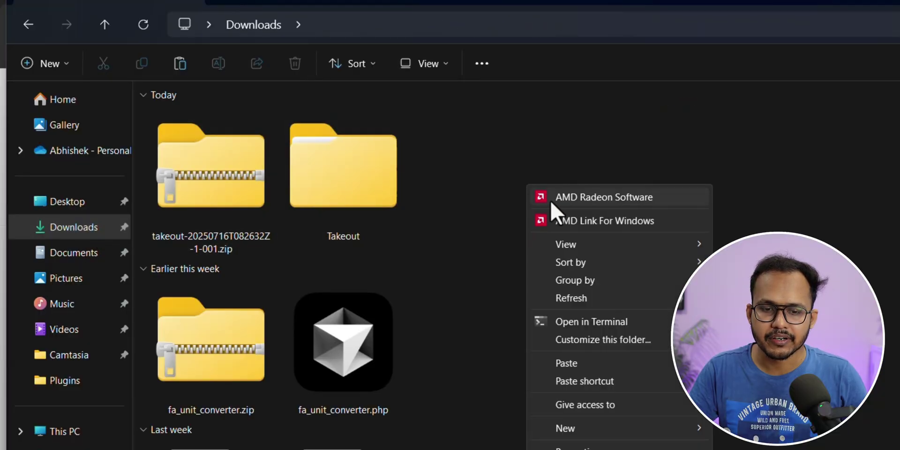
click(570, 363)
click(443, 297)
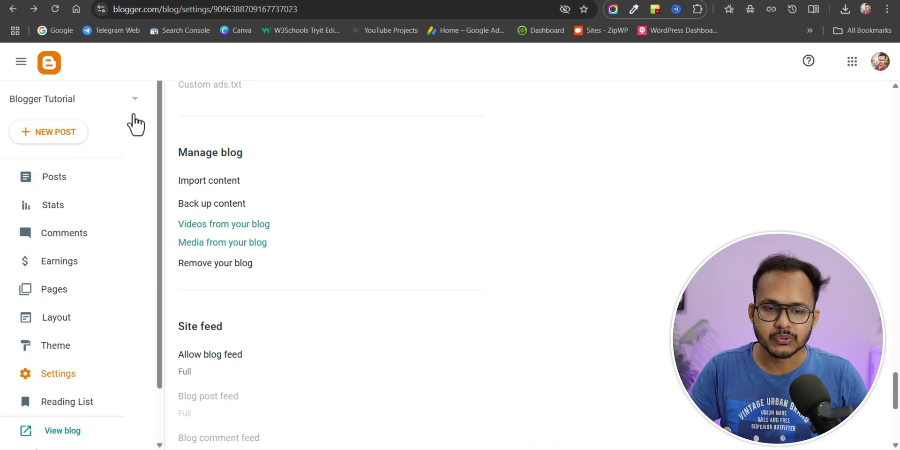
Step: Review the Blogger Tutorial blog's posts list and its post status filter options
click(87, 181)
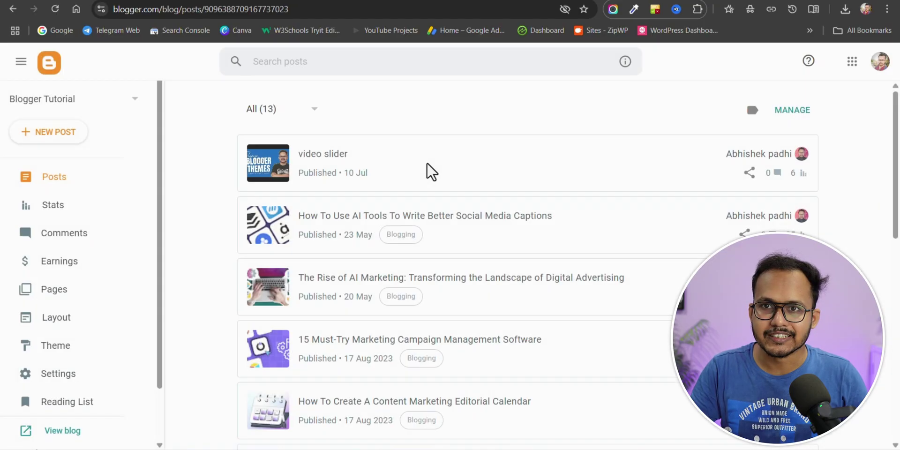
click(285, 117)
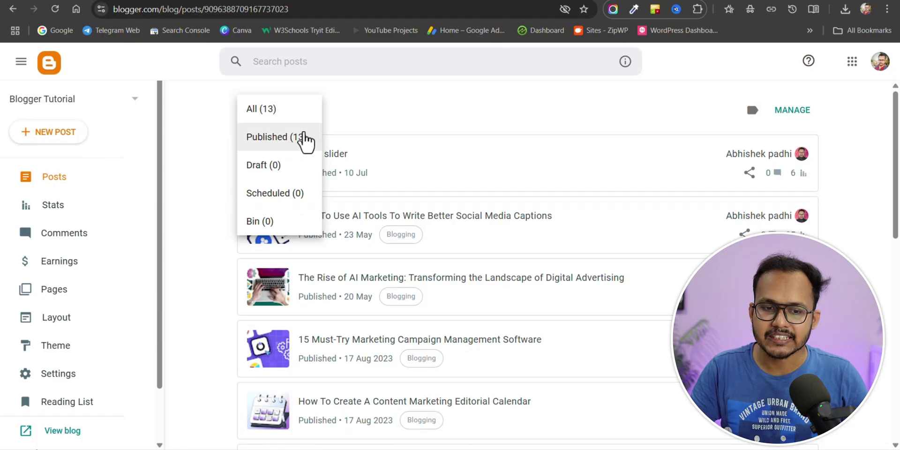
click(356, 129)
scroll(420, 267, down, 10)
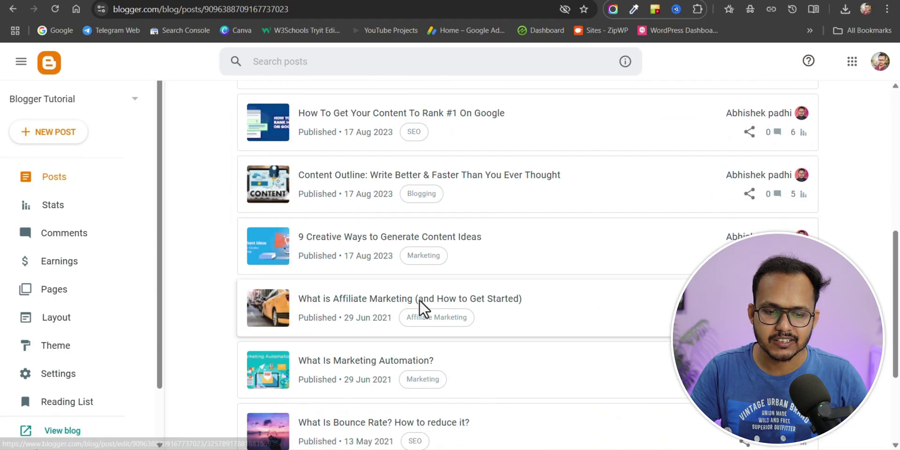
scroll(422, 304, up, 10)
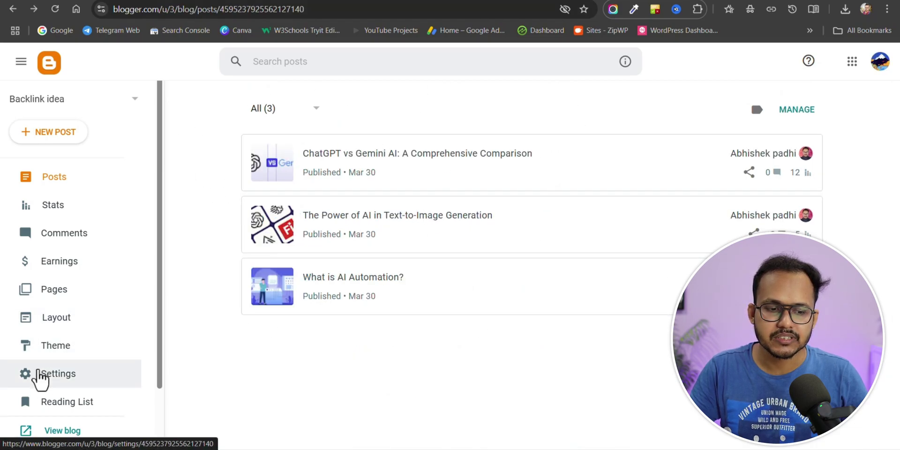
Step: Import feed.atom from the Downloads folder into the Backlink idea blog, with automatic publishing of all imported posts and pages enabled
click(14, 379)
scroll(442, 251, down, 20)
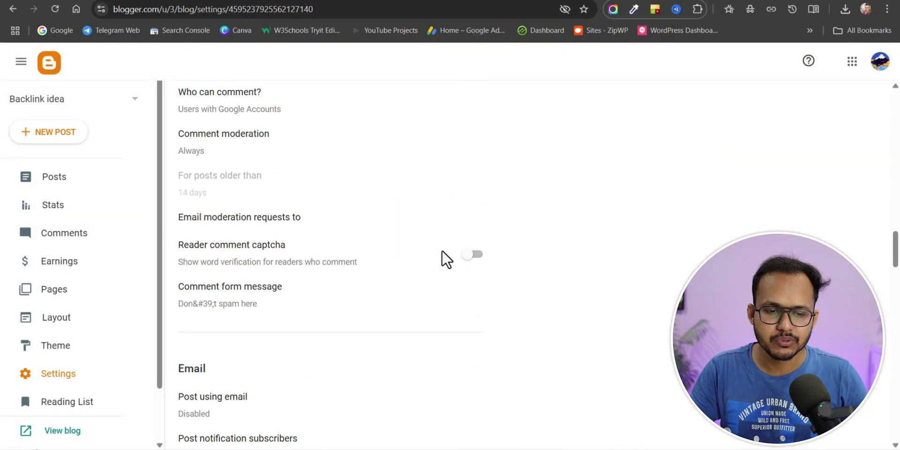
scroll(246, 314, up, 6)
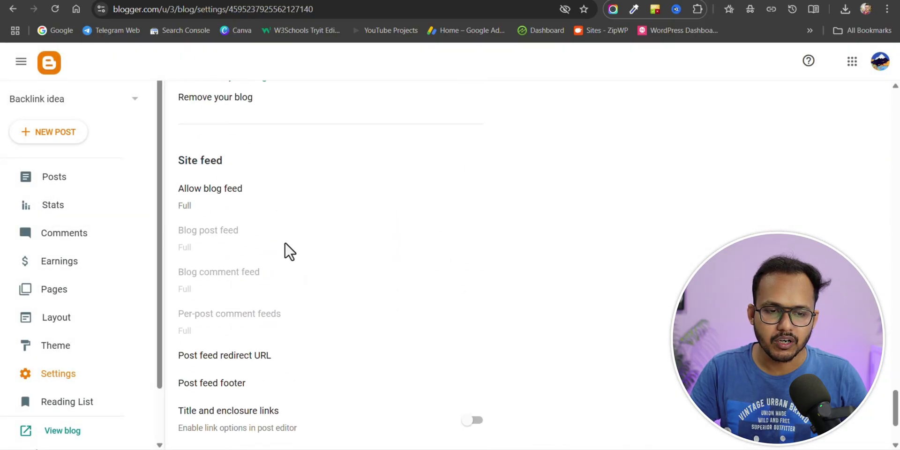
click(215, 197)
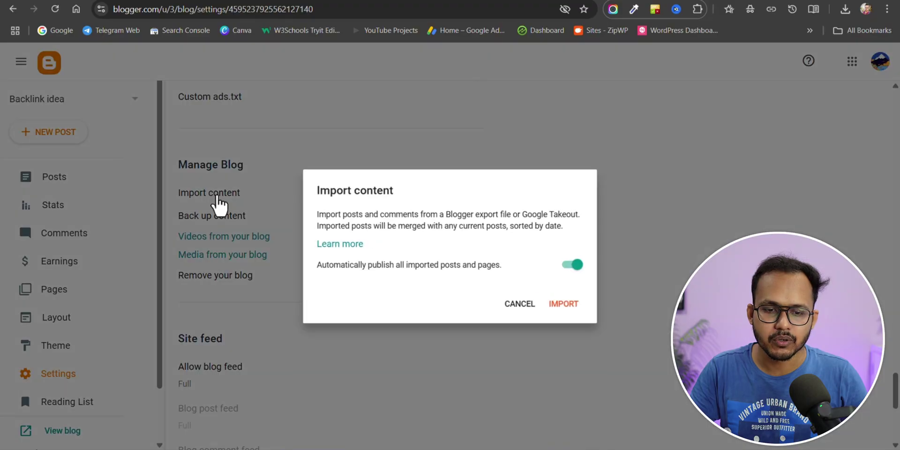
click(572, 309)
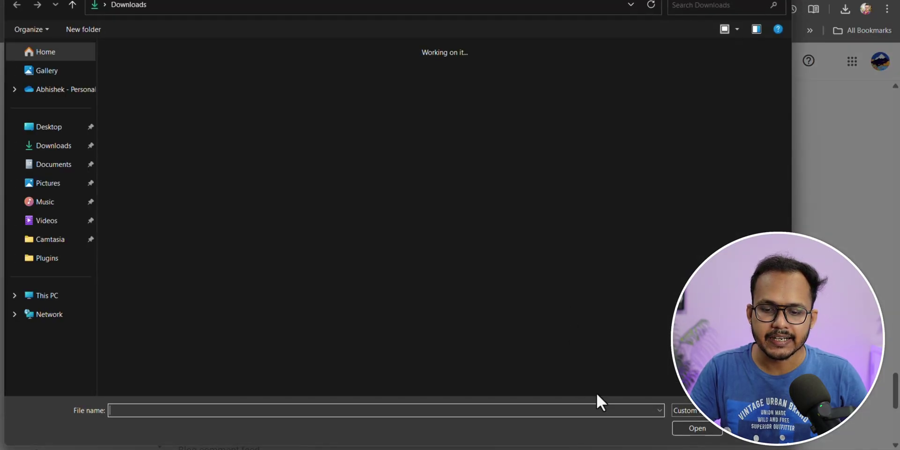
click(750, 428)
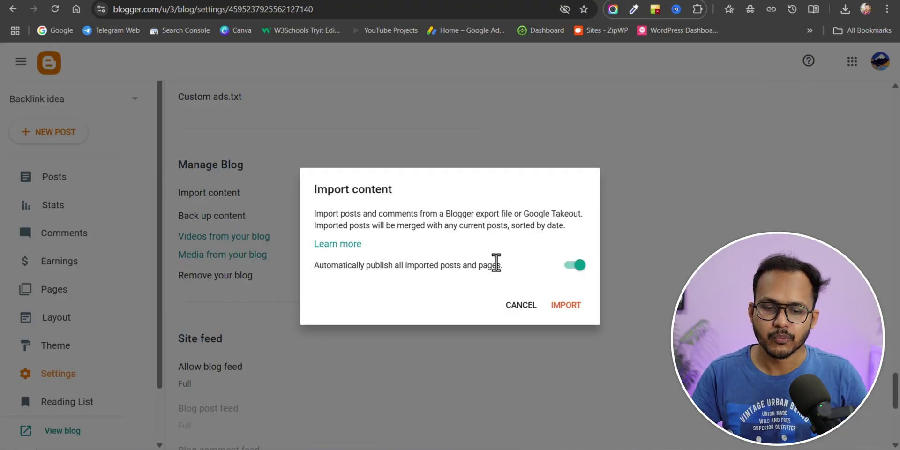
click(563, 304)
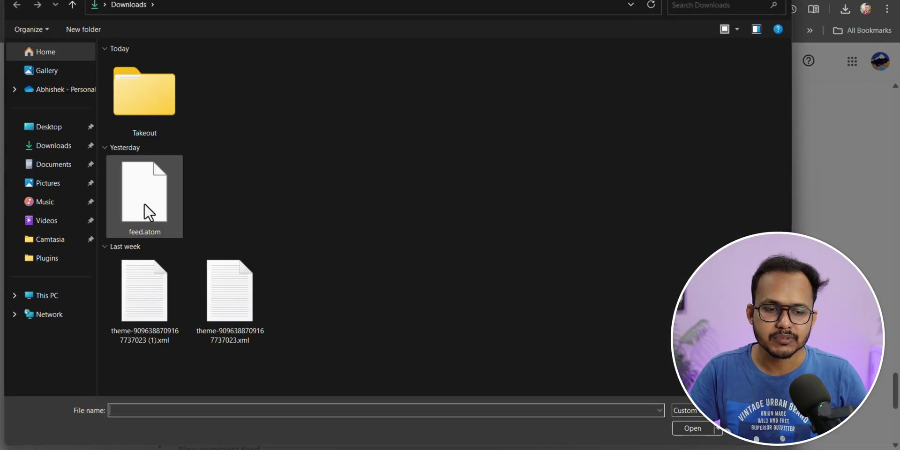
double_click(144, 197)
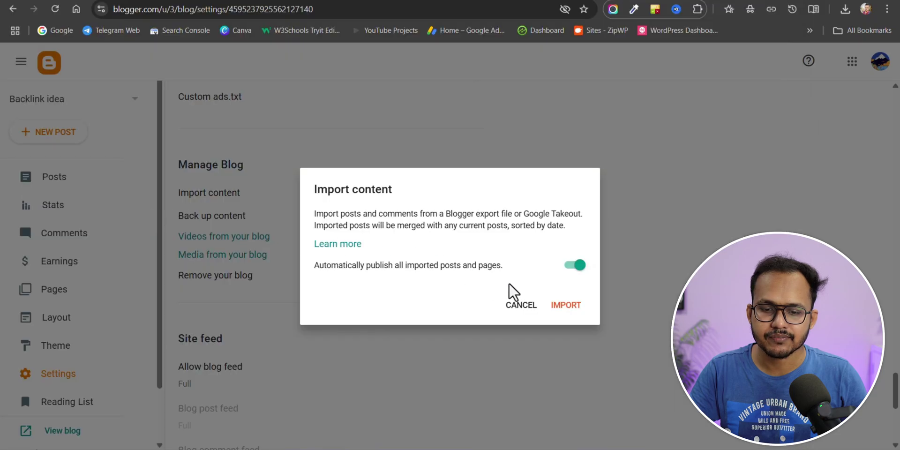
click(568, 303)
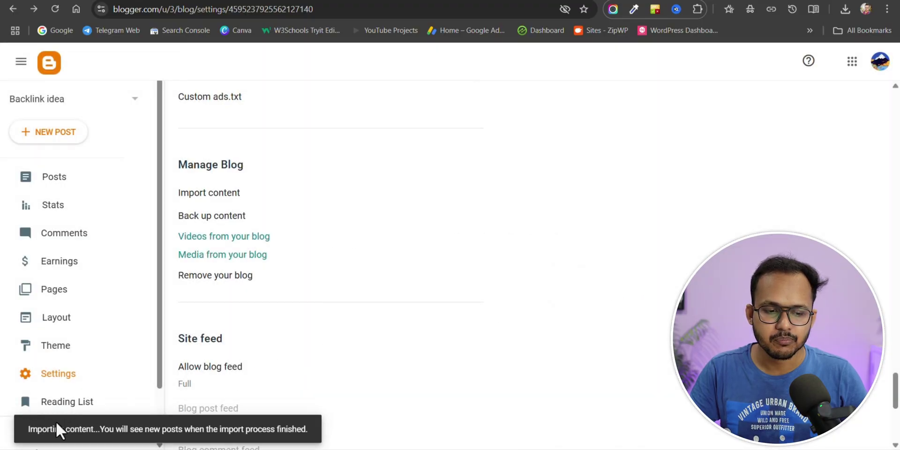
Step: Open the Backlink idea blog's posts list, reload it and look through the imported posts
click(62, 177)
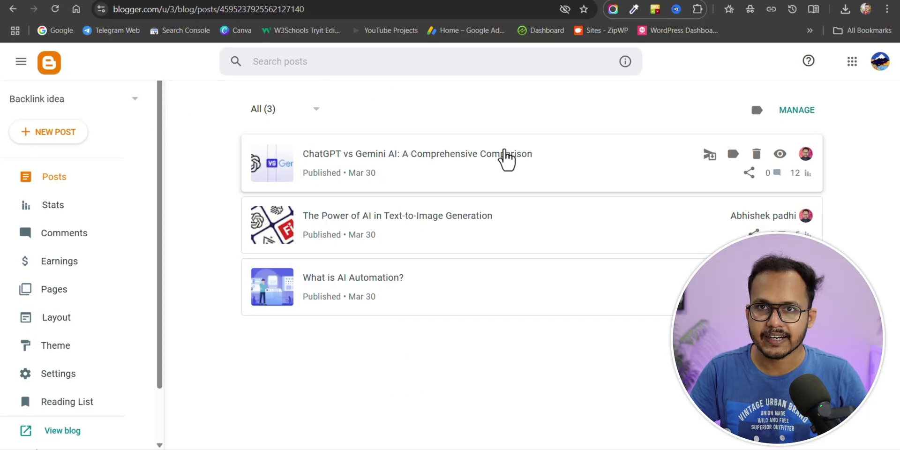
click(54, 12)
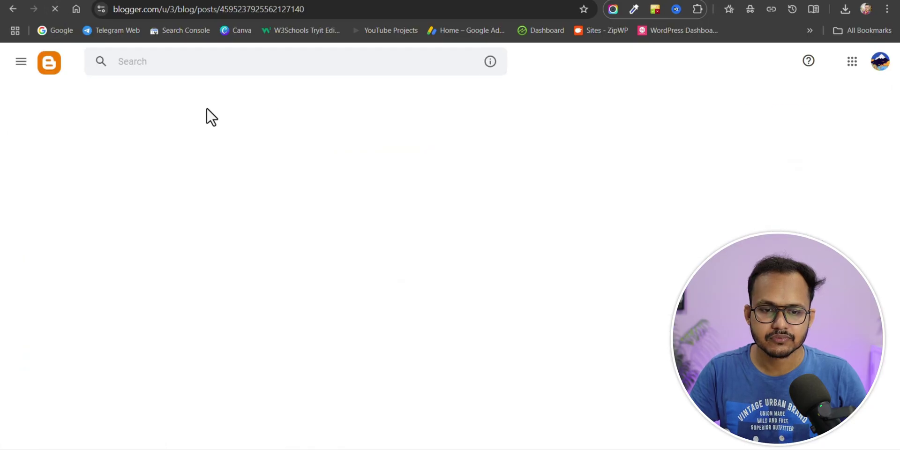
scroll(305, 290, down, 8)
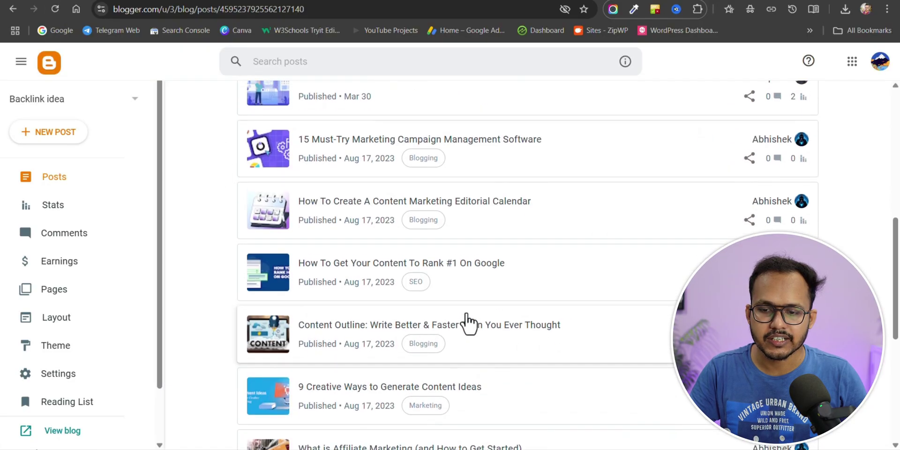
scroll(488, 282, up, 8)
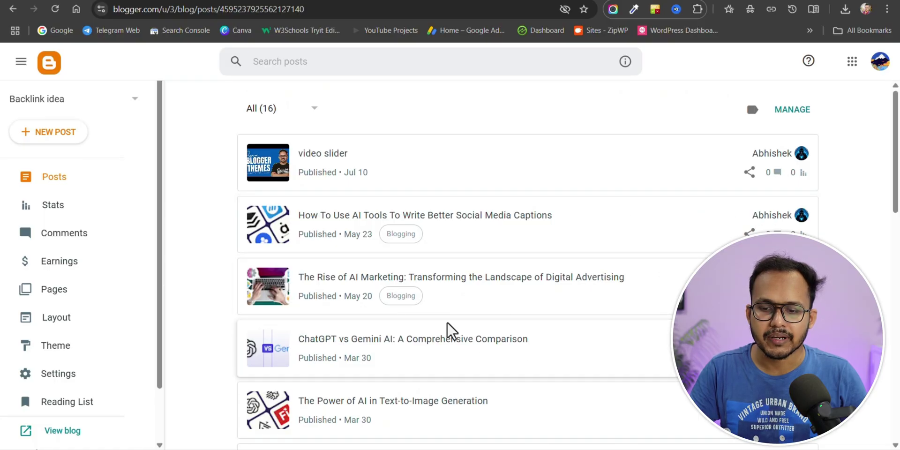
scroll(490, 295, down, 5)
scroll(487, 305, down, 5)
scroll(484, 319, up, 10)
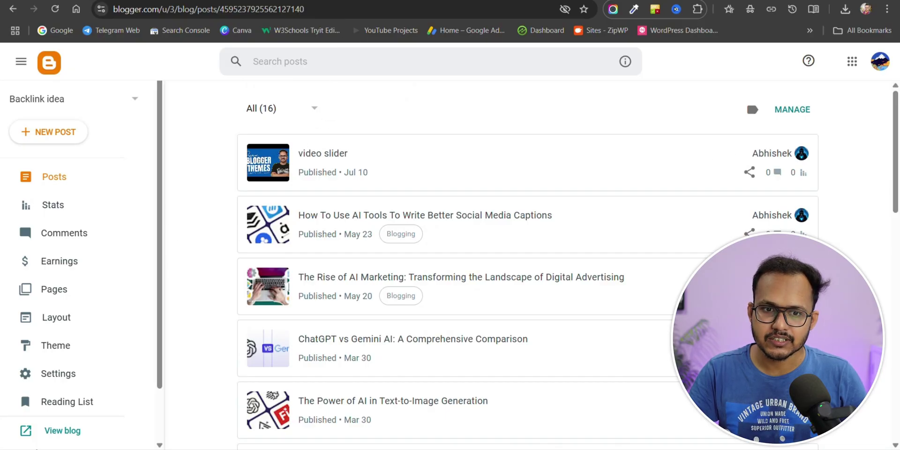
Step: Switch to the Key2Blogging WP WordPress dashboard and install the Blogger importer
key(ctrl+Tab)
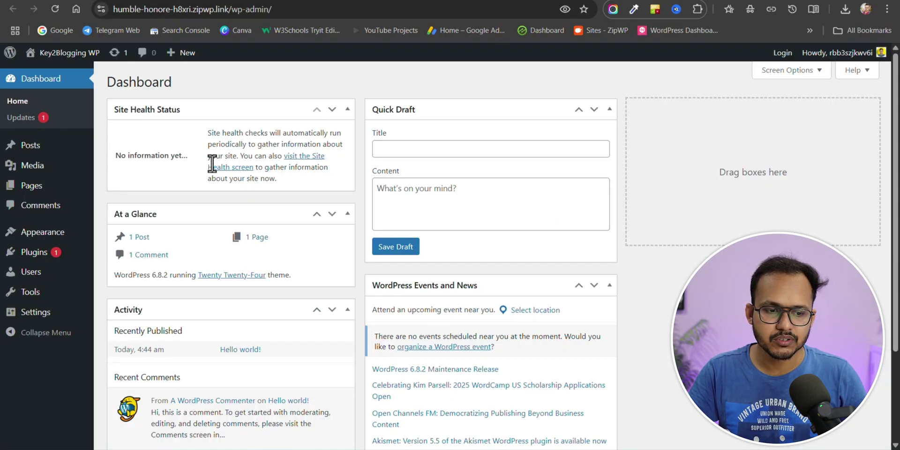
mouse_move(51, 298)
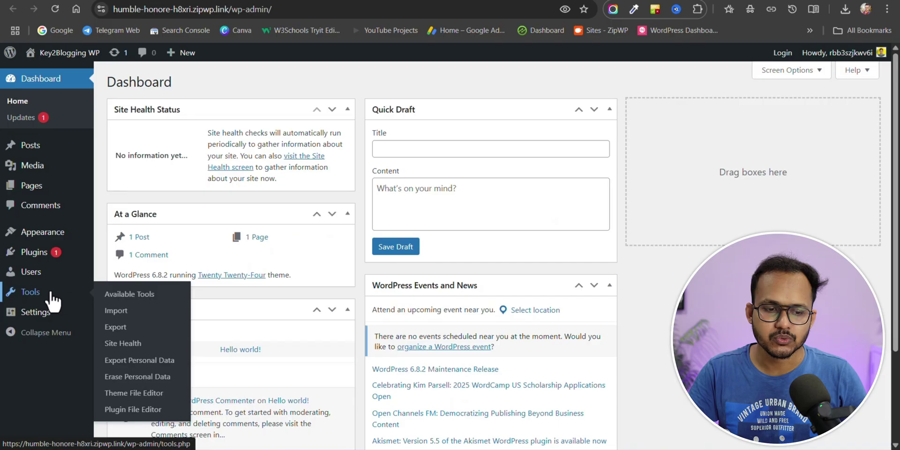
click(121, 312)
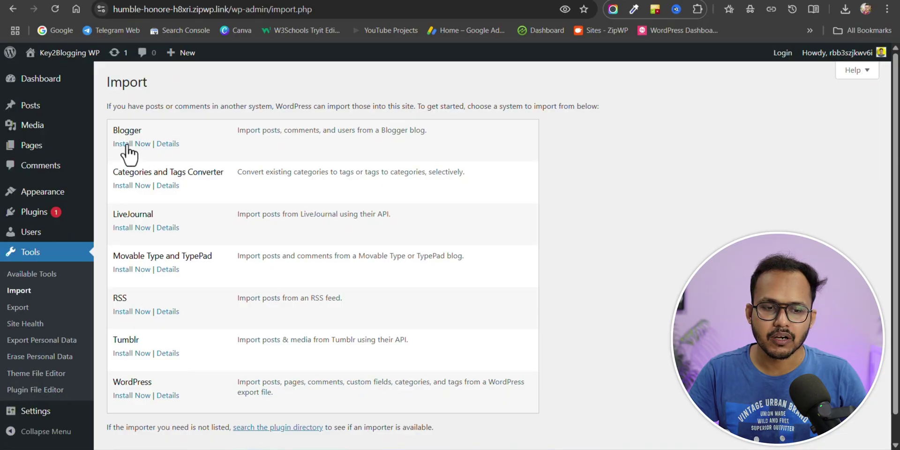
click(127, 144)
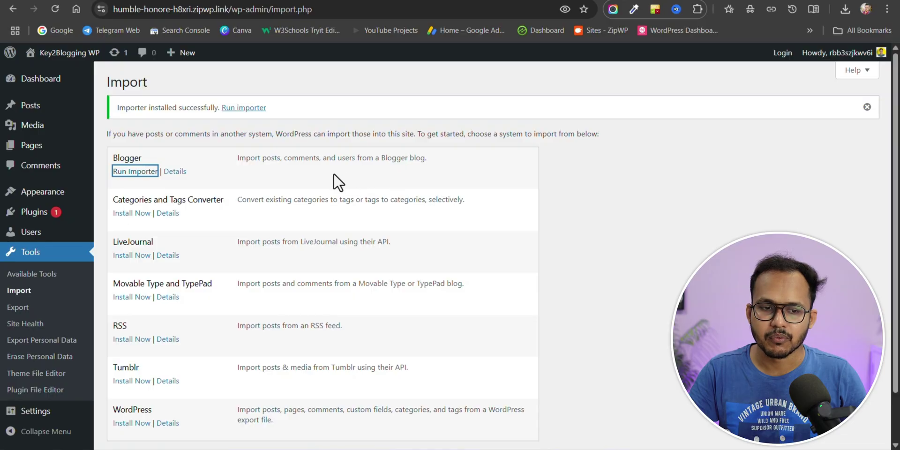
Step: Try to import feed.atom from Downloads with the WordPress Blogger importer and check the site's posts list
click(130, 173)
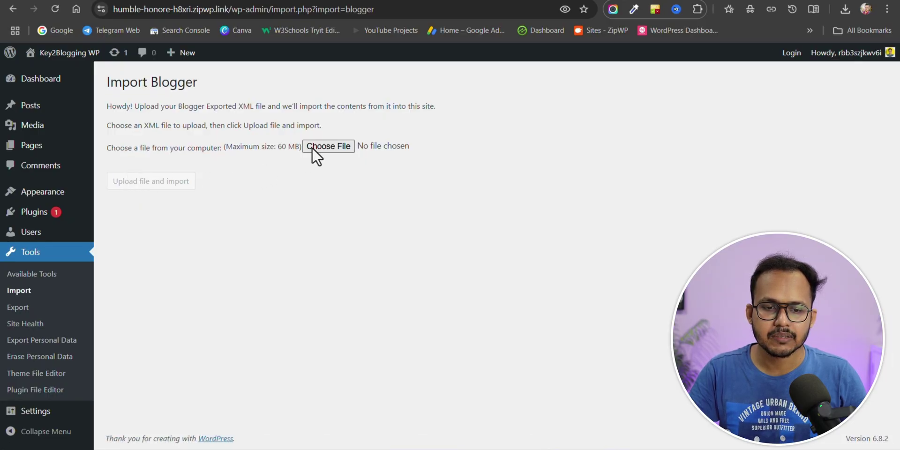
click(318, 145)
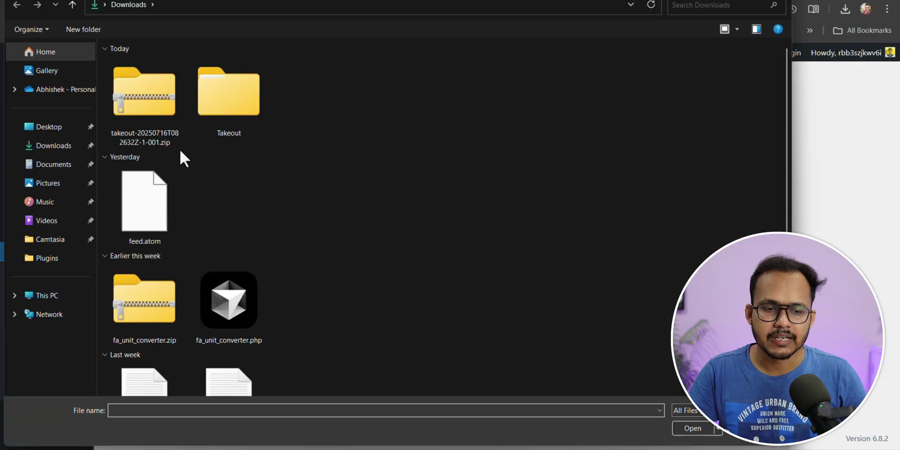
click(130, 222)
double_click(131, 220)
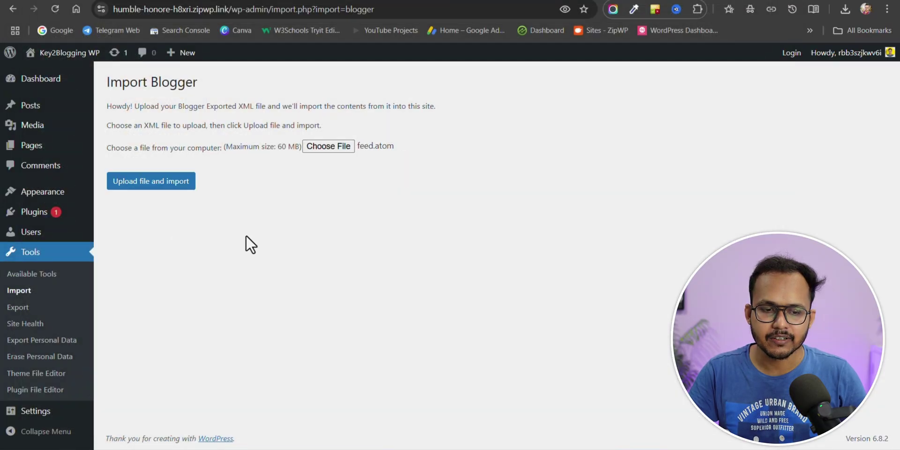
click(156, 186)
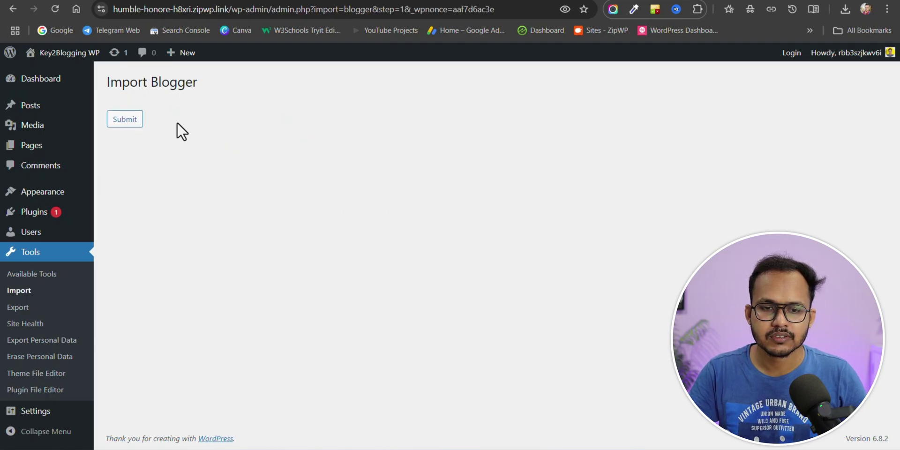
click(121, 122)
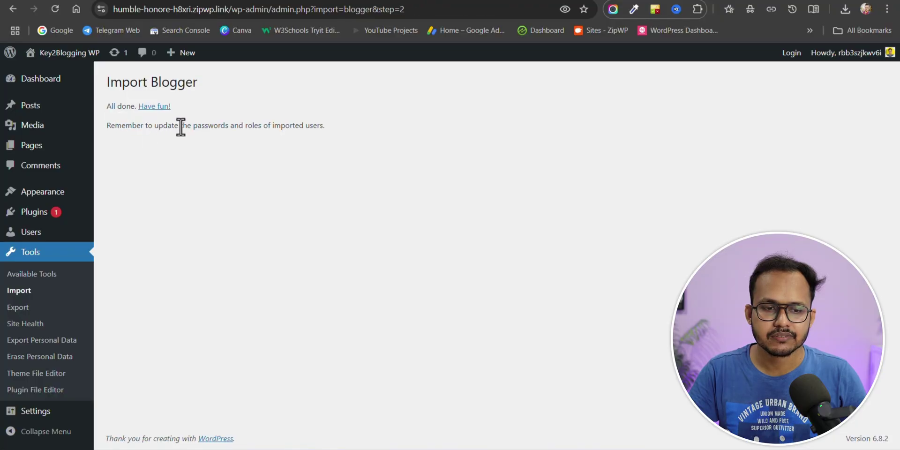
click(60, 115)
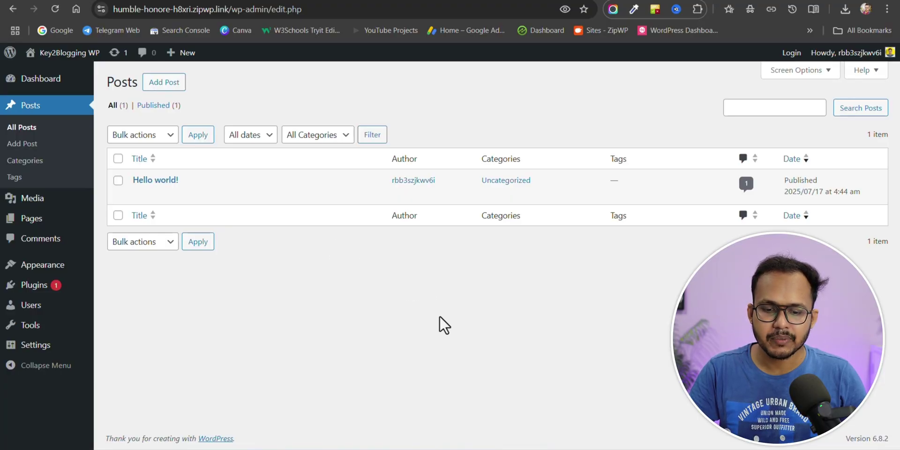
Step: Rename feed.atom in the Downloads folder to feed.xml, accept the extension change and return to the WordPress posts list
key(alt+Tab)
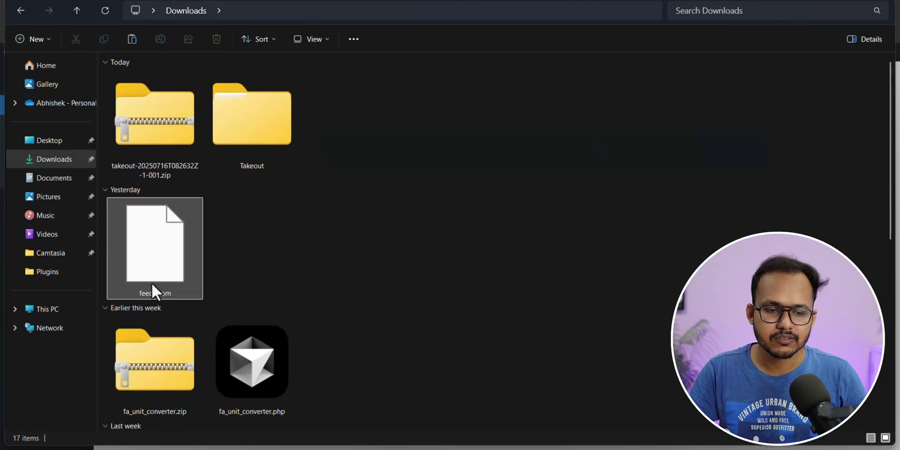
click(152, 284)
click(160, 293)
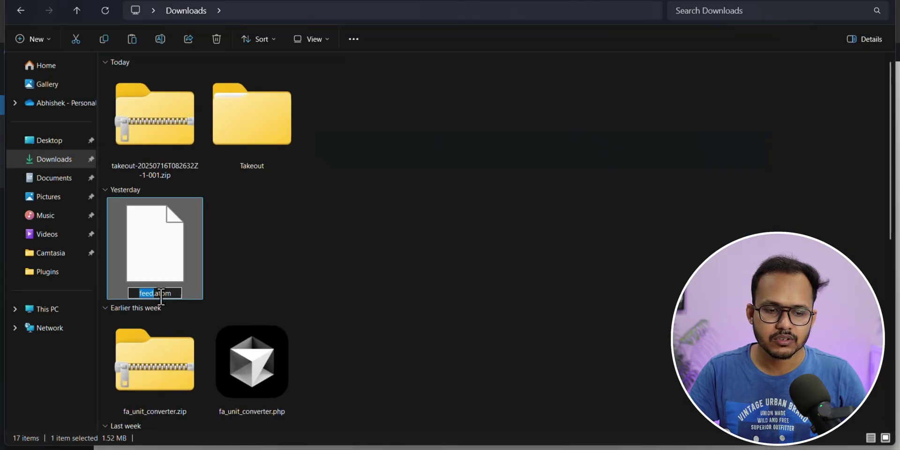
click(171, 293)
key(F2)
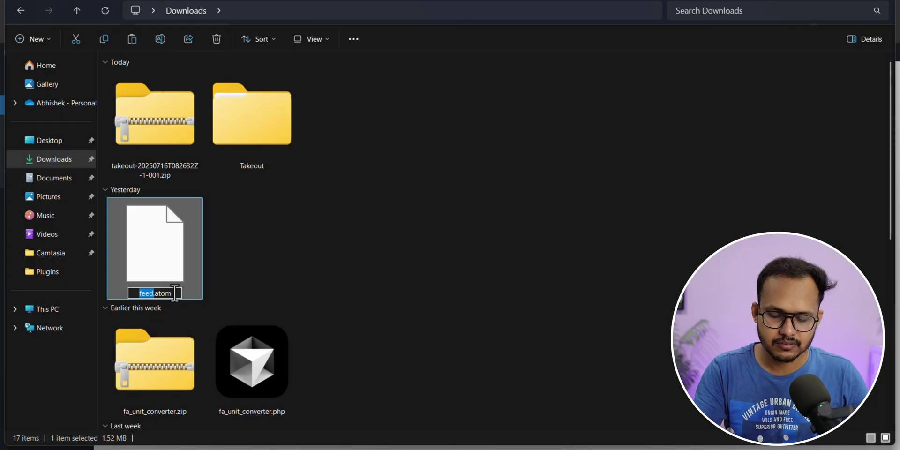
key(Right)
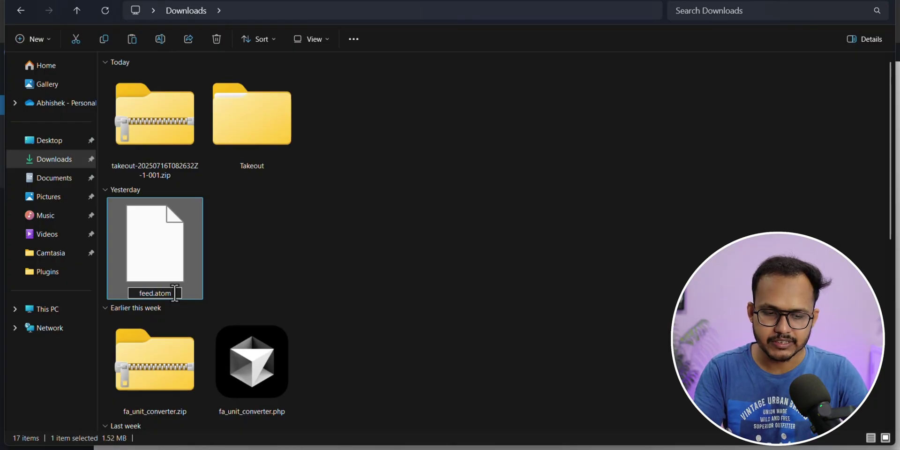
key(Delete)
key(Delete)
key(BackSpace)
key(BackSpace)
text(xml)
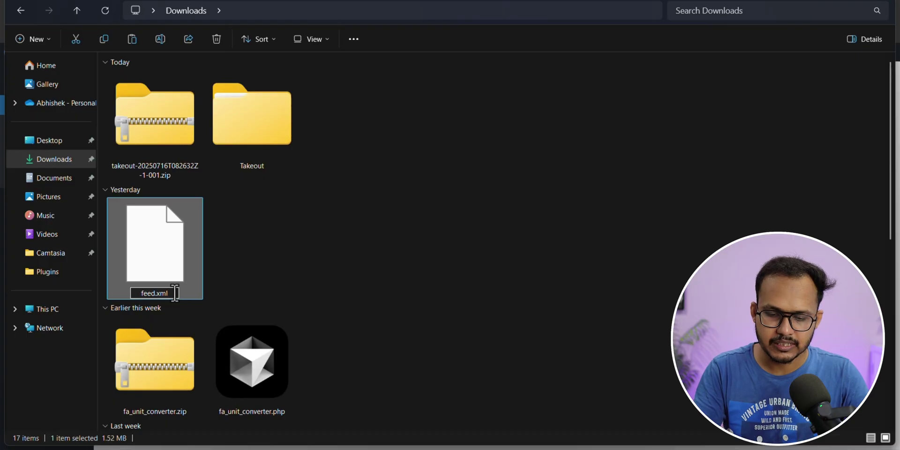
key(Return)
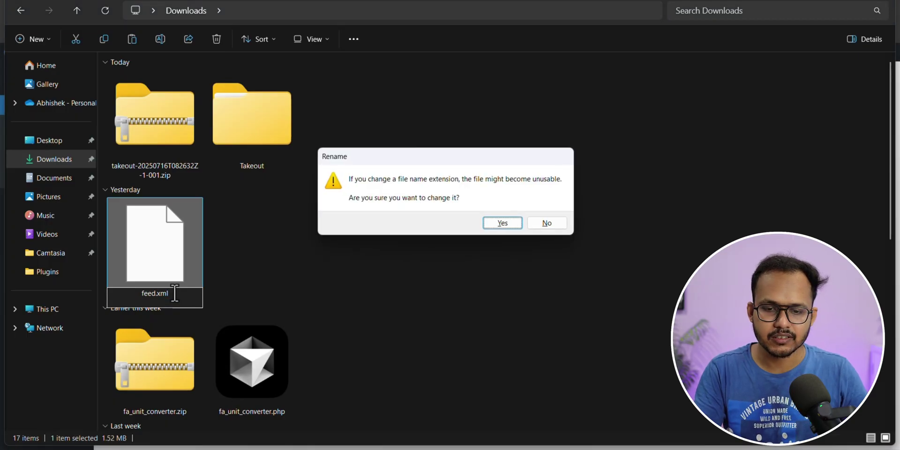
key(Return)
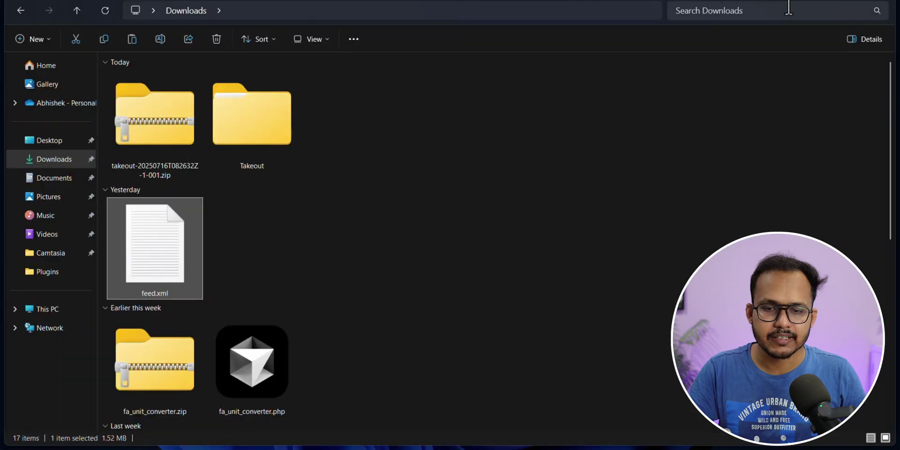
key(alt+Tab)
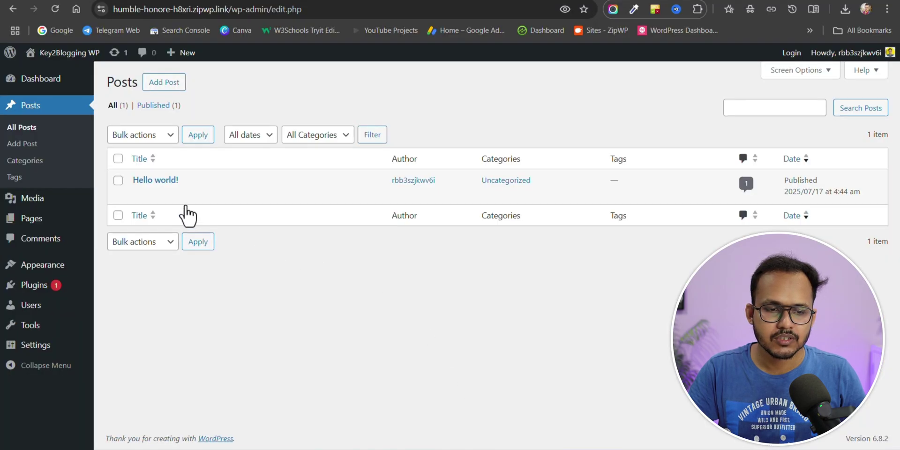
Step: Try to import feed.xml from Downloads with the WordPress Blogger importer and check the site's posts list
mouse_move(27, 307)
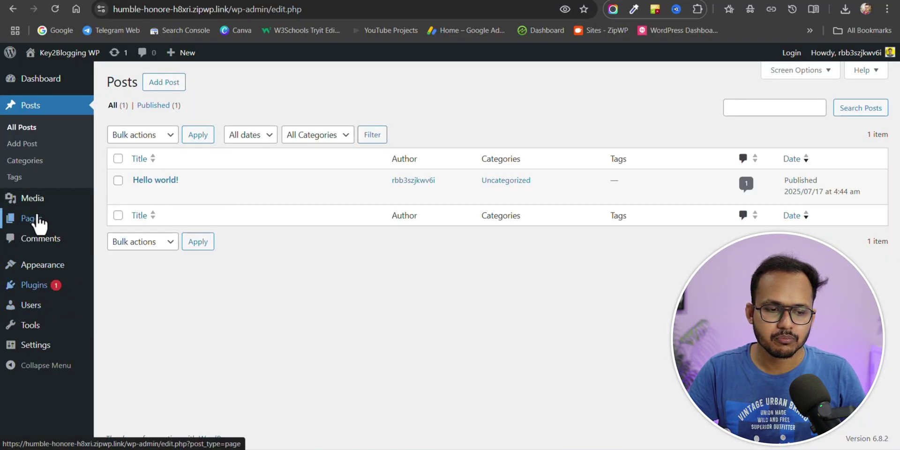
mouse_move(72, 326)
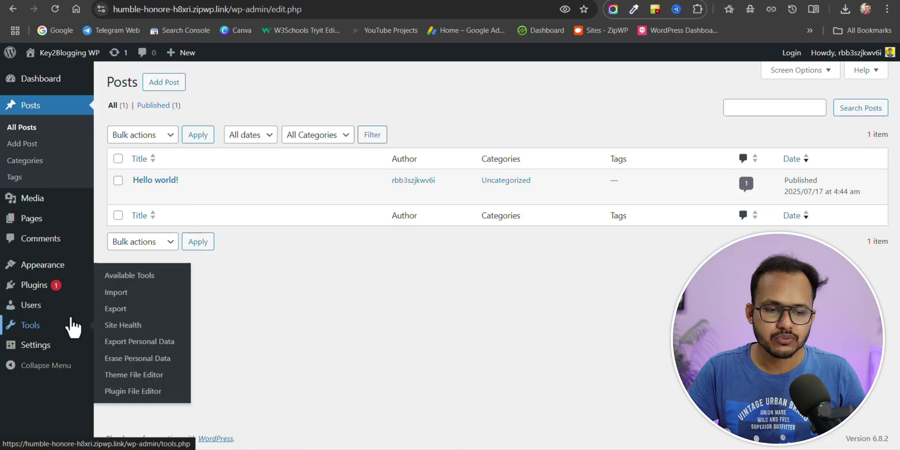
click(123, 293)
click(135, 147)
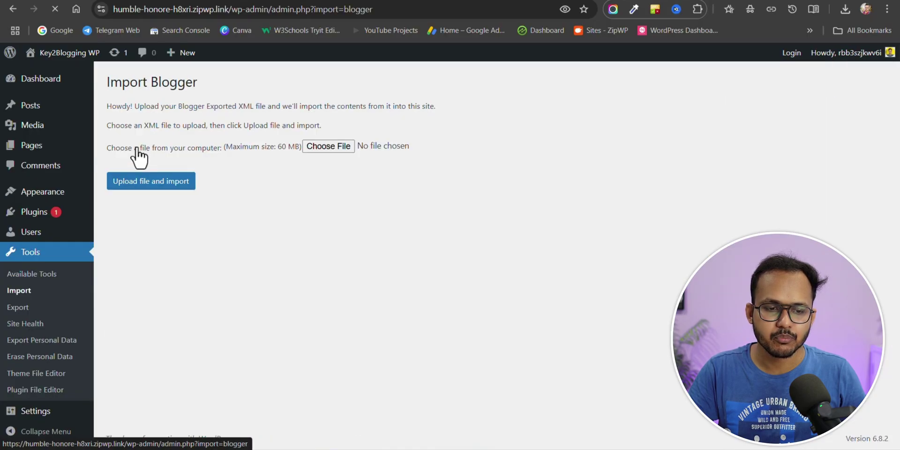
click(307, 148)
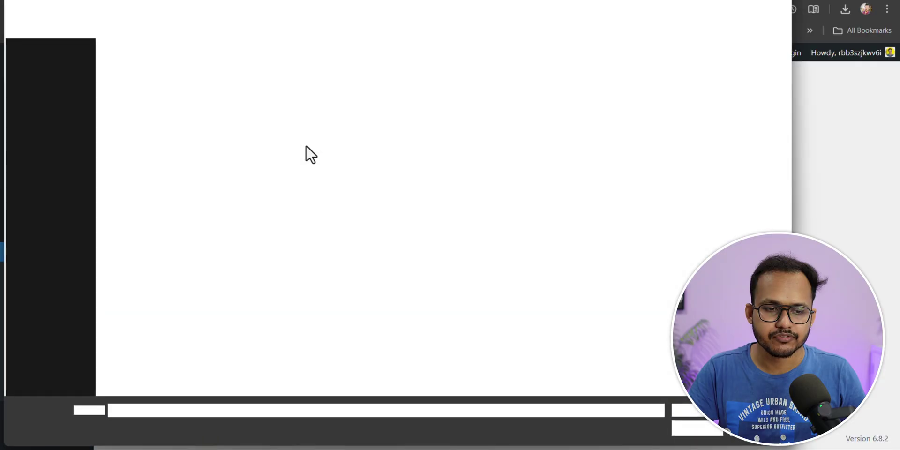
double_click(144, 215)
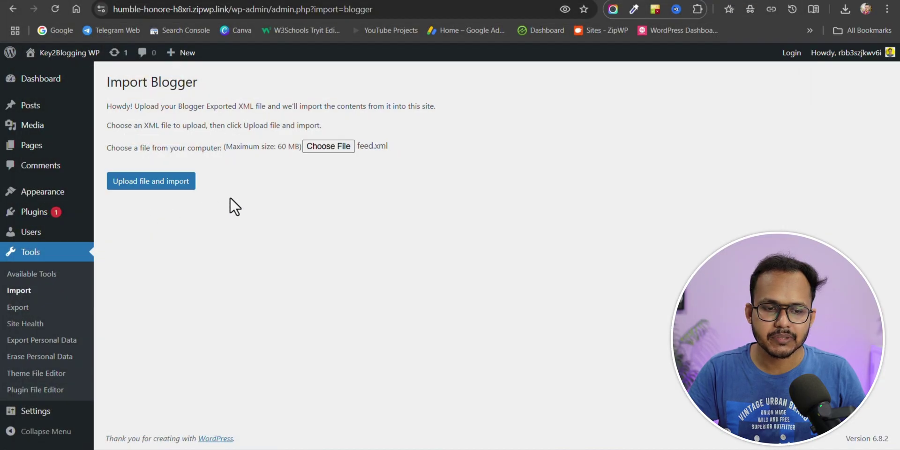
click(179, 182)
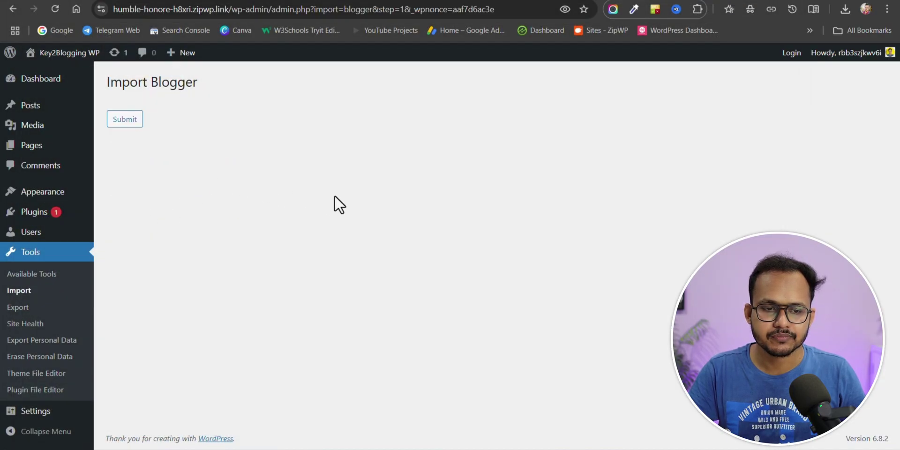
click(133, 125)
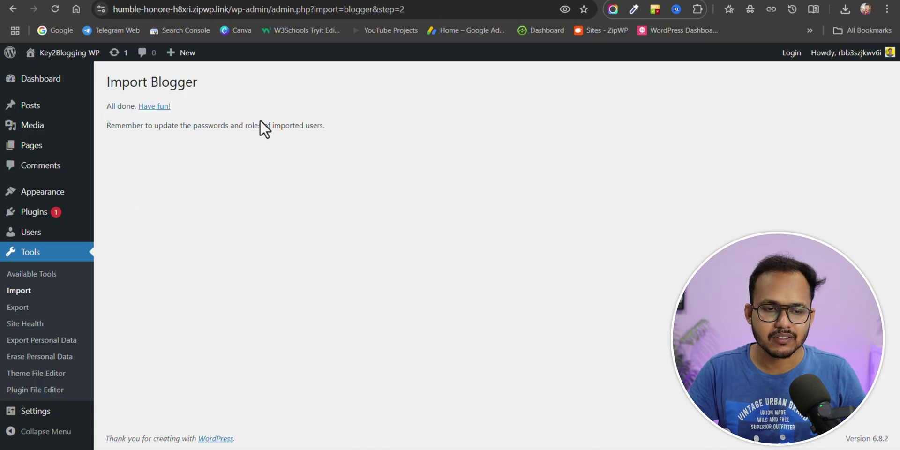
click(37, 110)
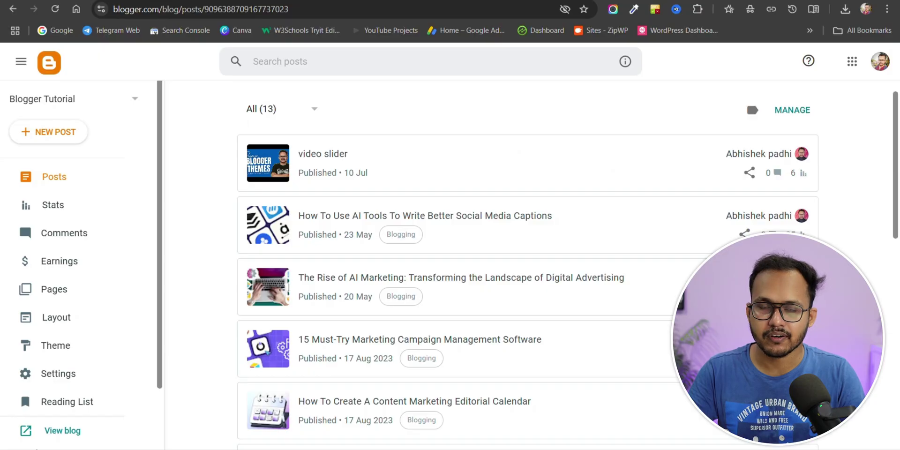
Step: Switch to Blogger and check the Allow blog feed option in the Blogger Tutorial blog's site feed settings without changing it
click(63, 375)
scroll(231, 263, down, 20)
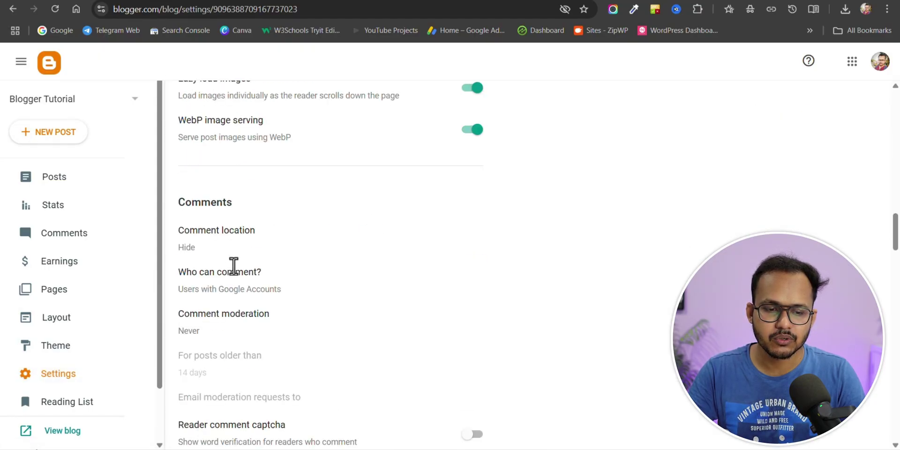
scroll(233, 266, down, 10)
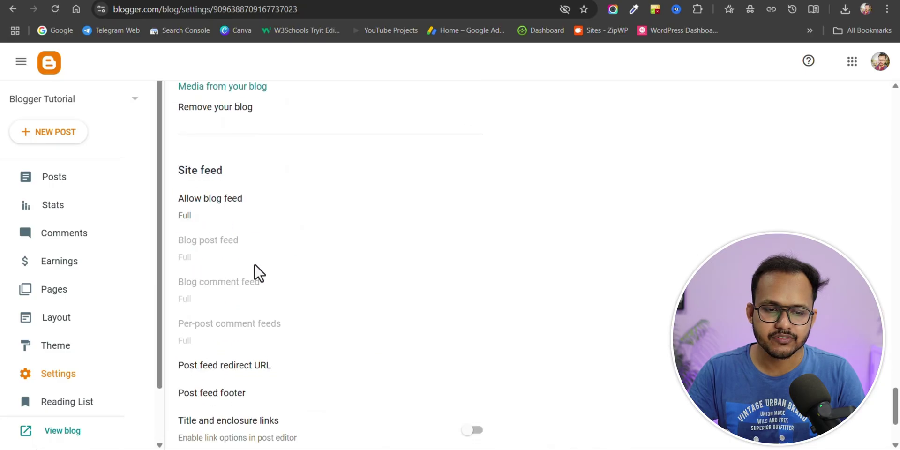
click(234, 206)
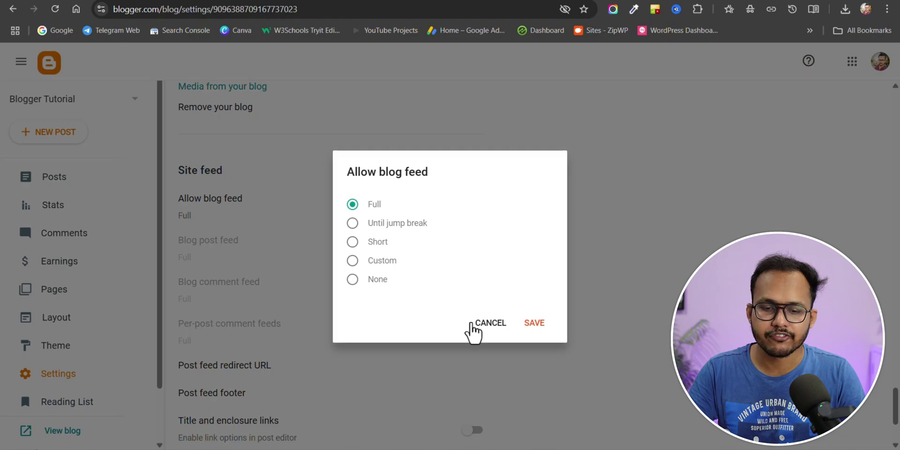
click(498, 326)
click(215, 213)
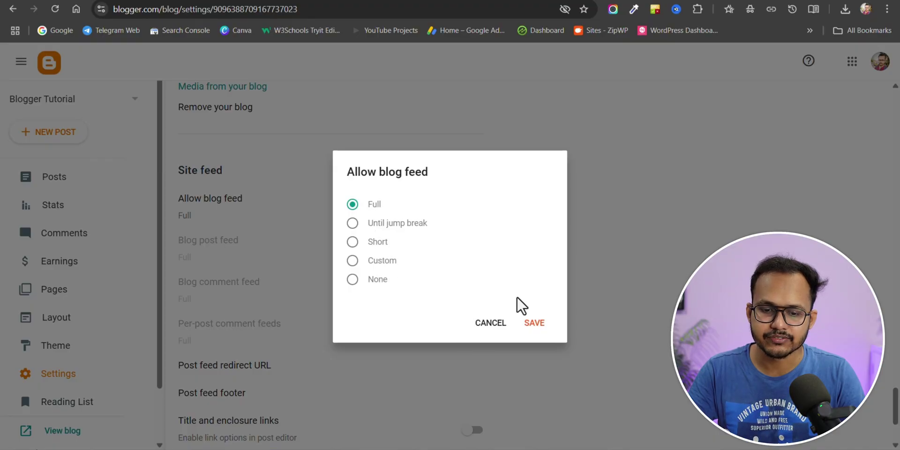
click(490, 324)
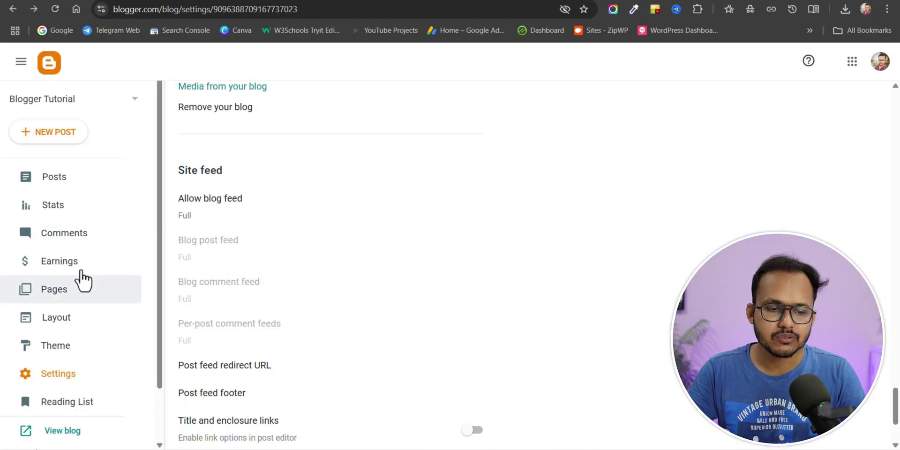
Step: View the Blogger Tutorial blog and load its posts feed at mybloggertest101.blogspot.com/feeds/posts/default
click(62, 431)
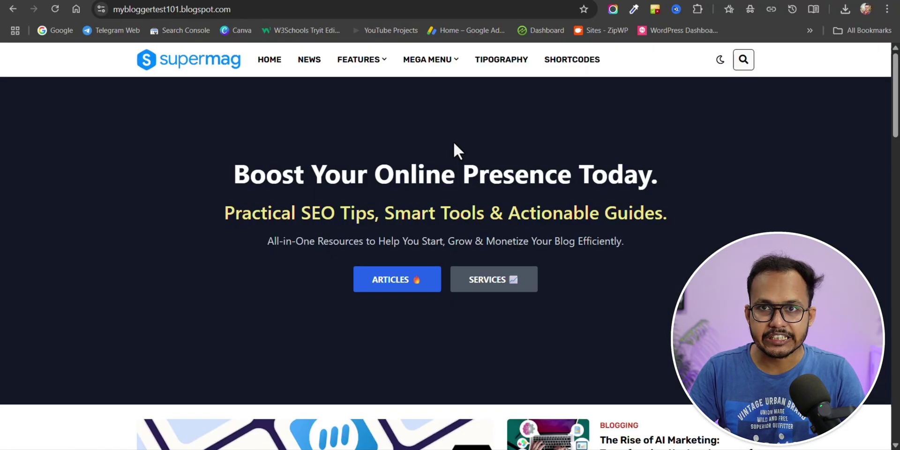
click(278, 9)
click(306, 13)
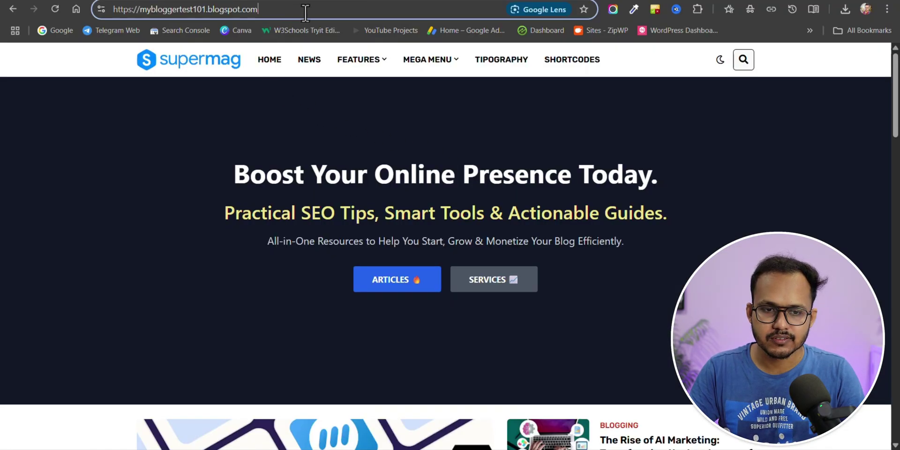
text(/)
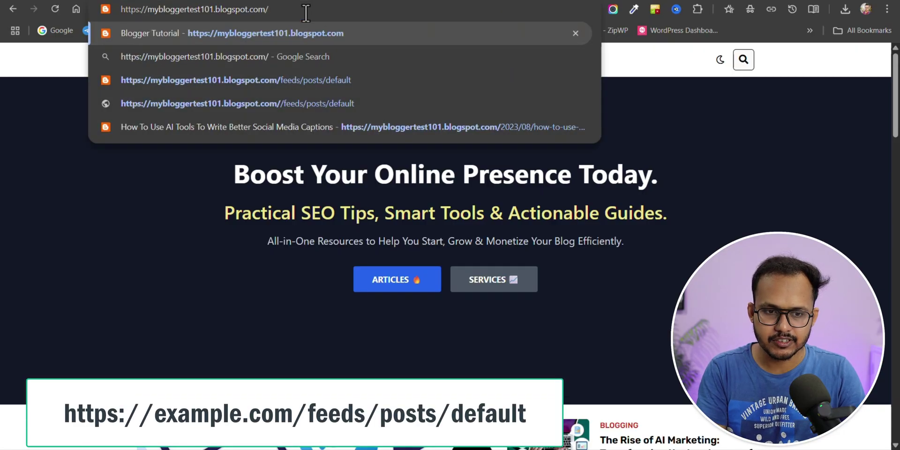
text(feeds/)
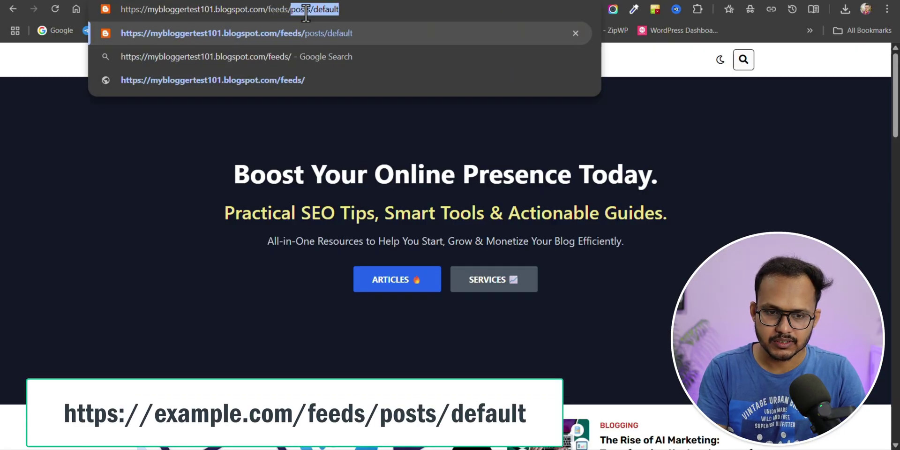
text(post)
text(s)
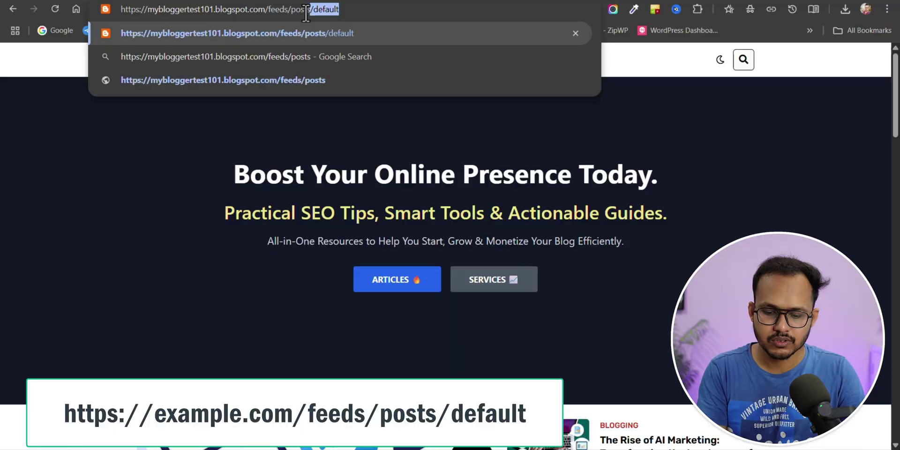
text(/default)
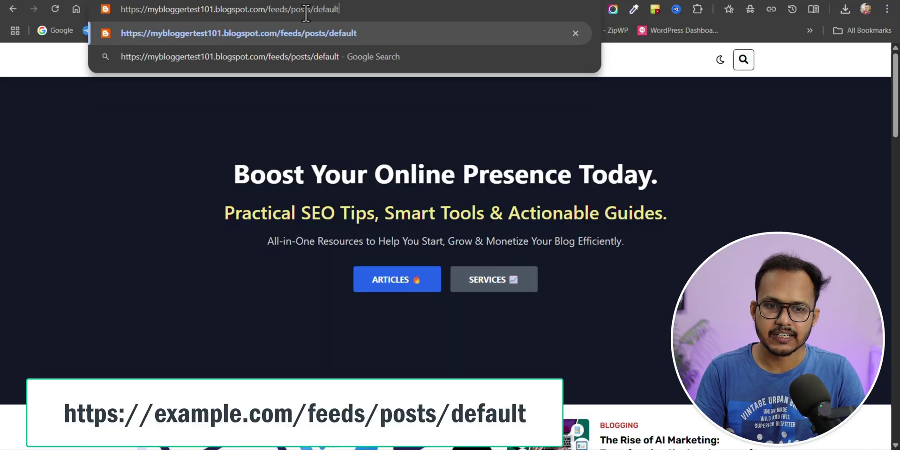
key(Return)
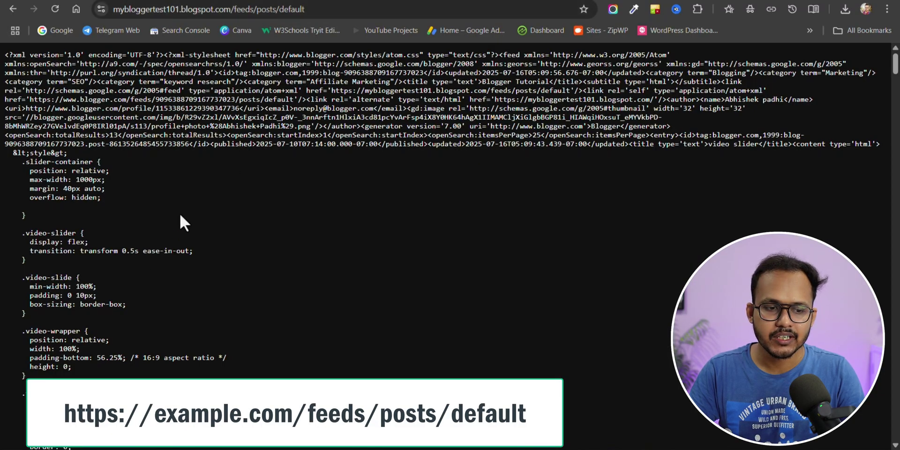
Step: Look through the blog's XML posts feed and select its full address
scroll(182, 215, down, 15)
scroll(198, 258, up, 15)
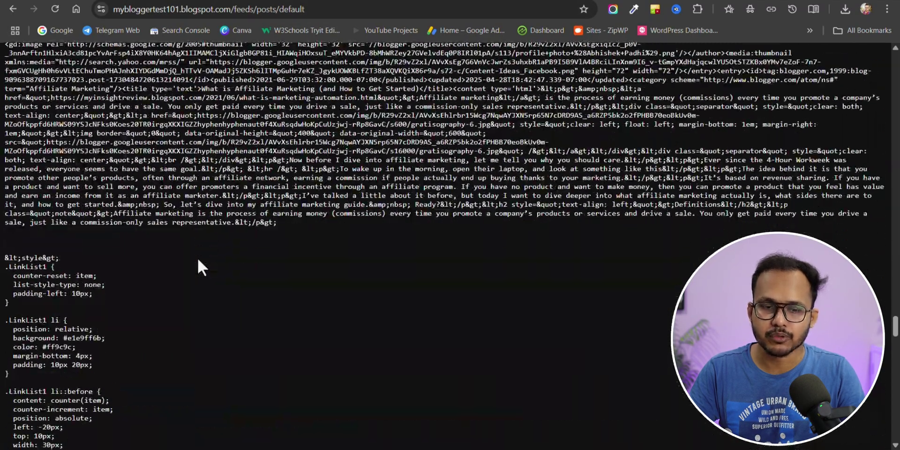
scroll(185, 238, down, 17)
scroll(181, 237, up, 20)
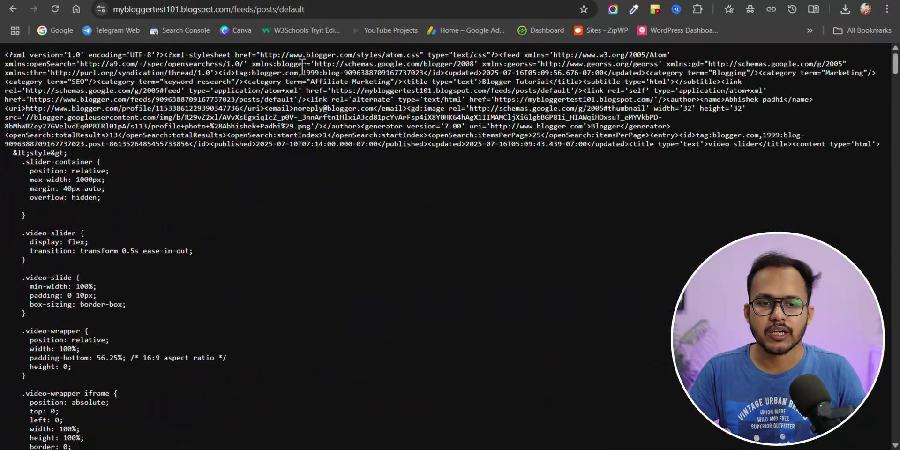
double_click(335, 8)
click(335, 8)
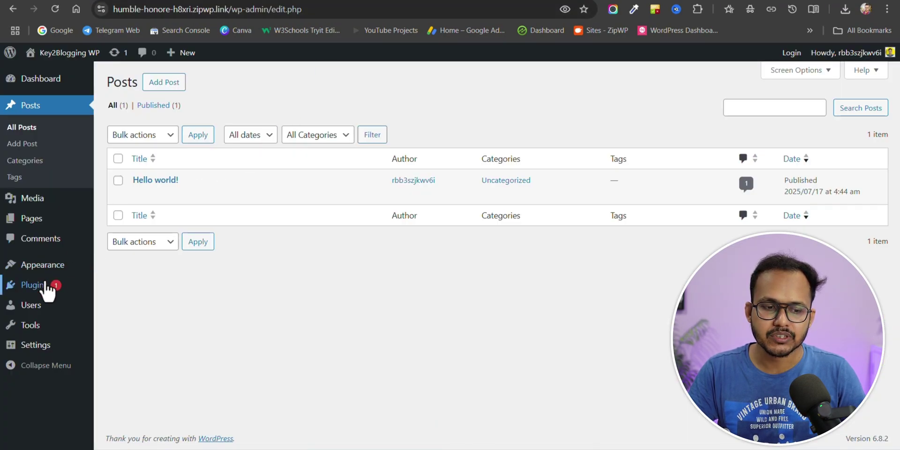
Step: Return to the WordPress dashboard, search the plugins for "rss feed", and install and activate WPeMatico RSS Feed Fetcher
mouse_move(51, 288)
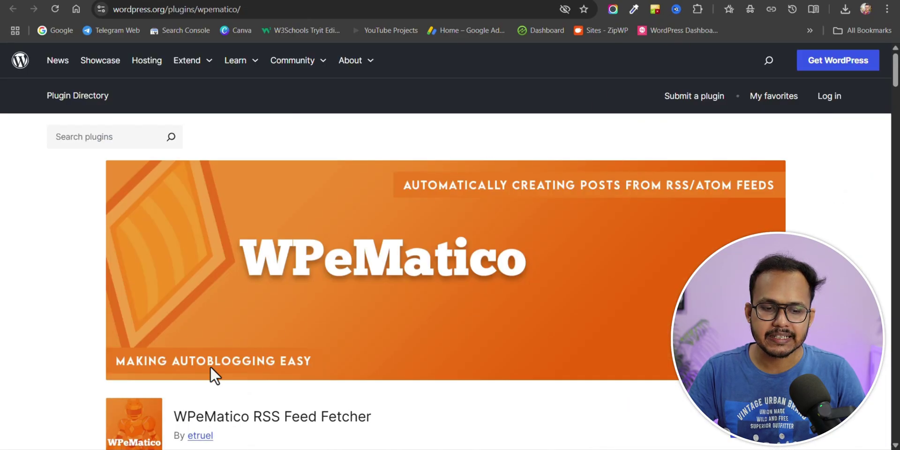
scroll(210, 367, down, 3)
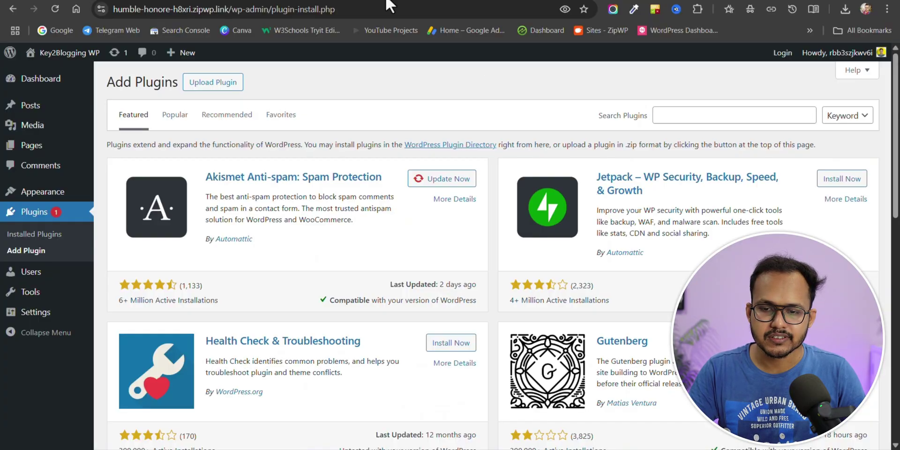
click(665, 116)
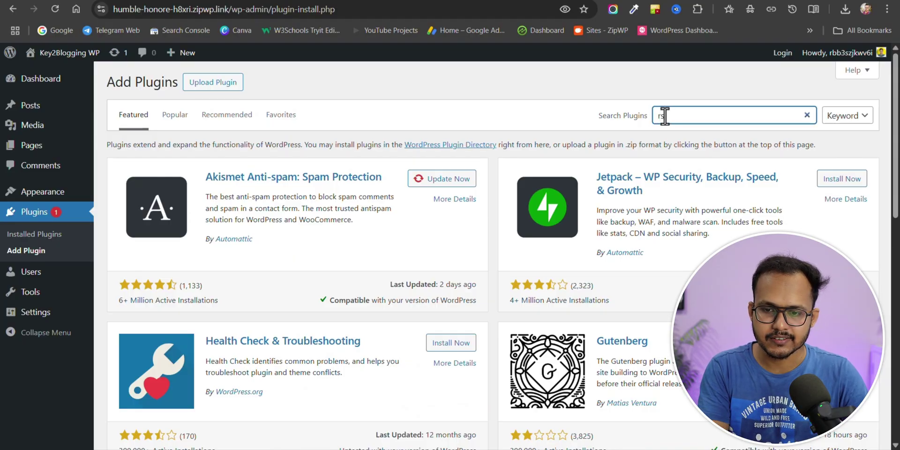
text(rss feed)
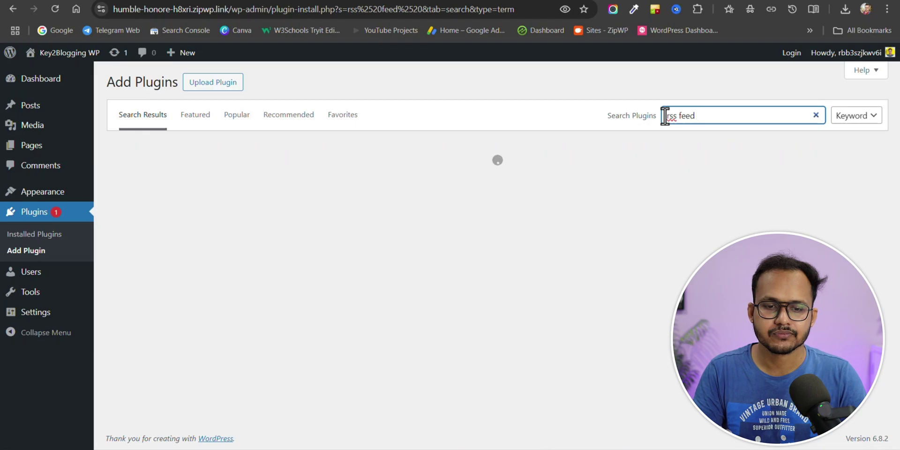
scroll(671, 162, down, 5)
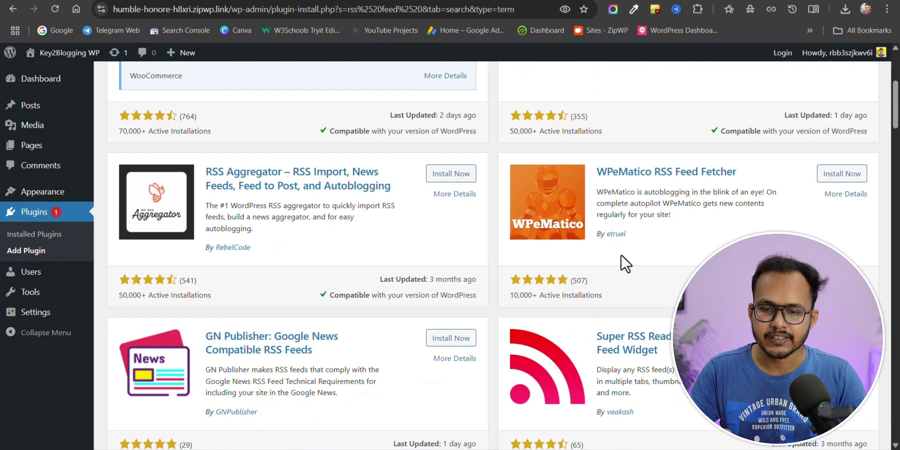
click(839, 175)
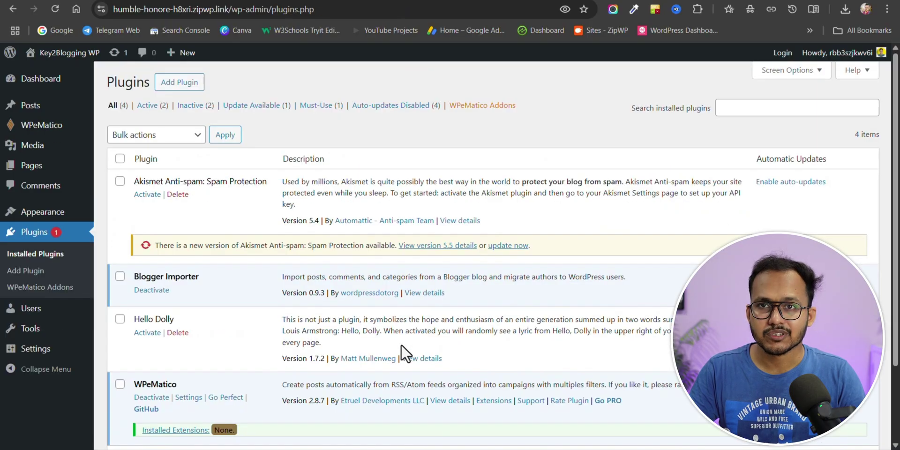
Step: In WPeMatico's settings, enable storing images locally, attaching them to posts, saving image attributes on WP Media, and using the first image as Featured Image
scroll(401, 344, down, 2)
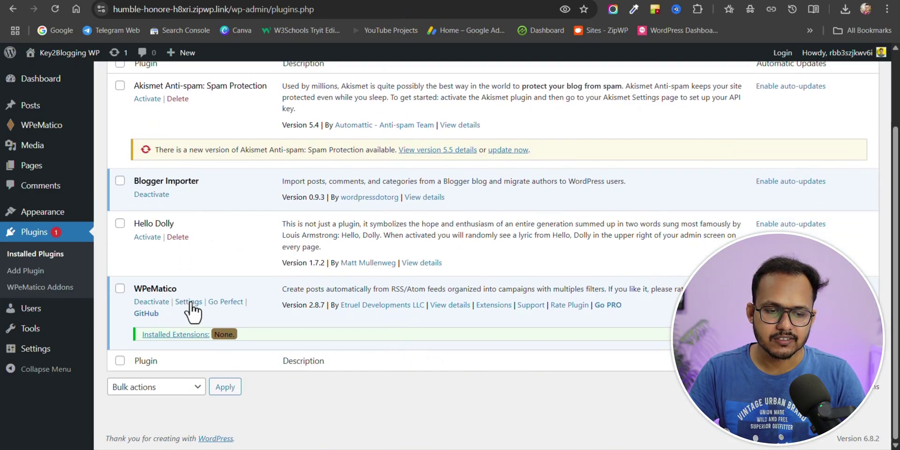
click(189, 302)
scroll(474, 223, down, 5)
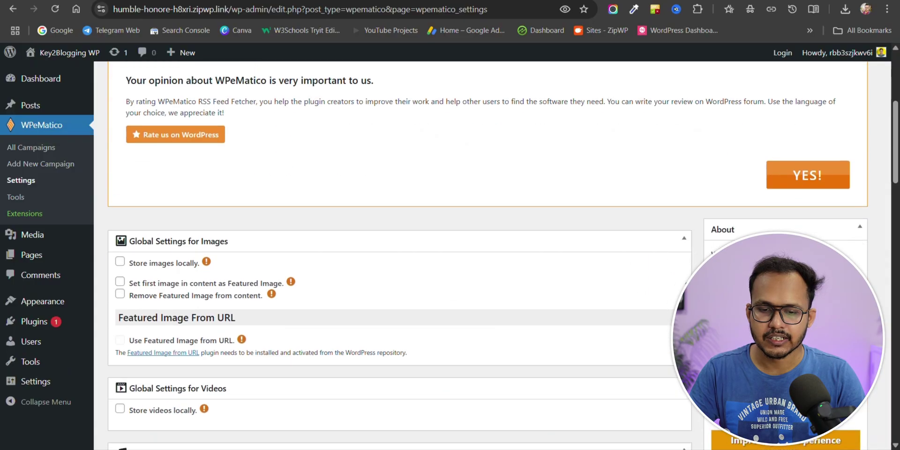
scroll(206, 261, down, 2)
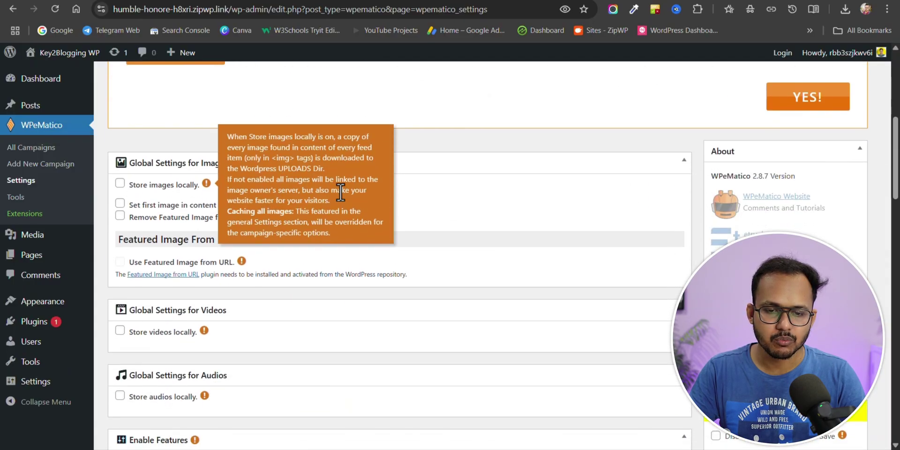
click(120, 184)
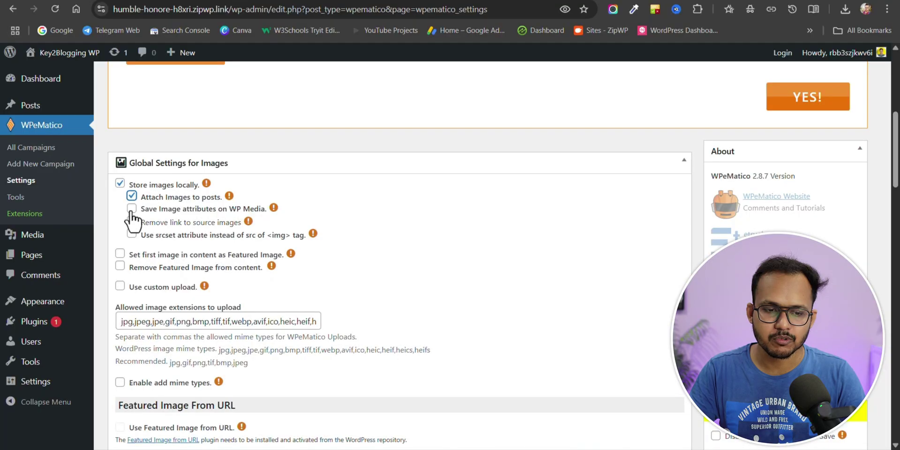
click(132, 209)
scroll(165, 229, down, 2)
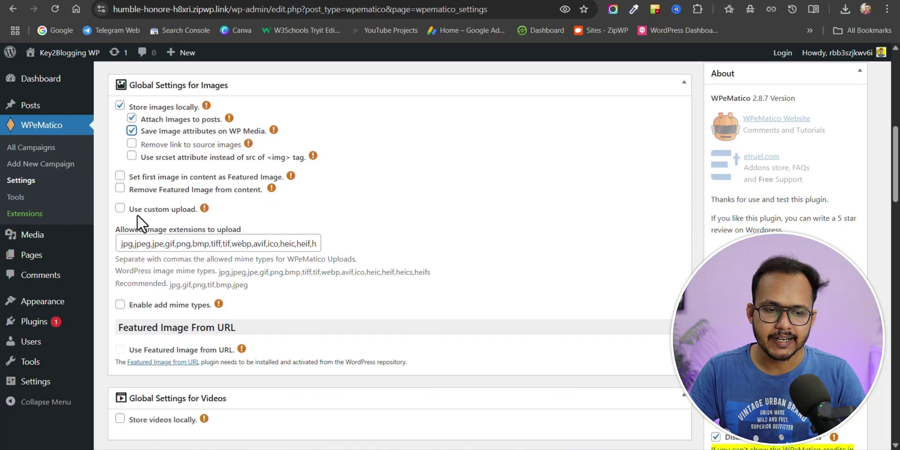
click(120, 175)
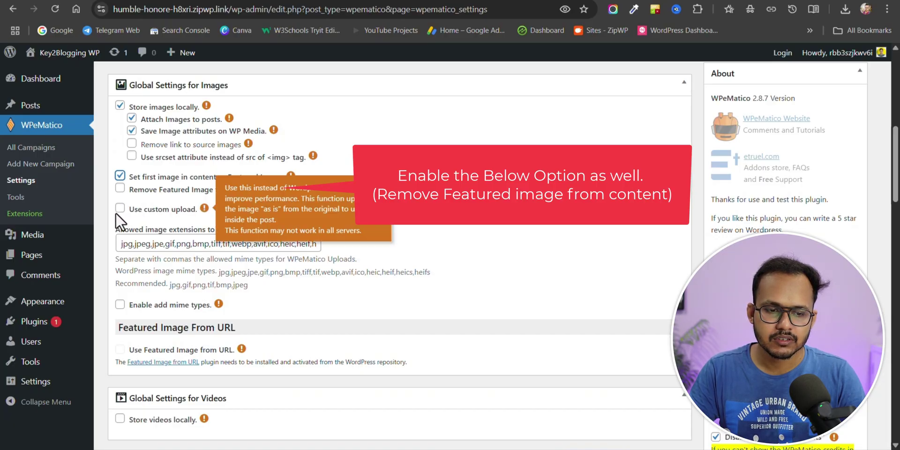
Step: Set the timeout for running campaigns to 30000 seconds under Advanced Fetching and save the WPeMatico settings
scroll(141, 201, down, 2)
scroll(262, 263, down, 4)
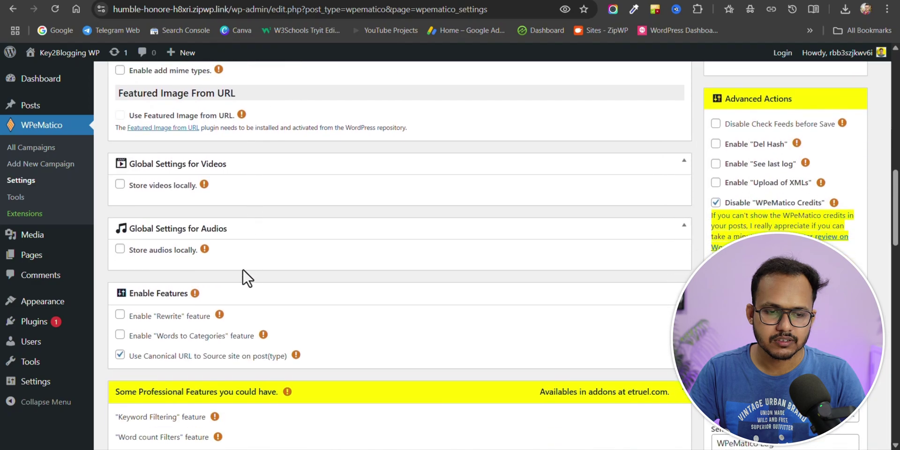
scroll(289, 203, up, 2)
scroll(342, 188, down, 10)
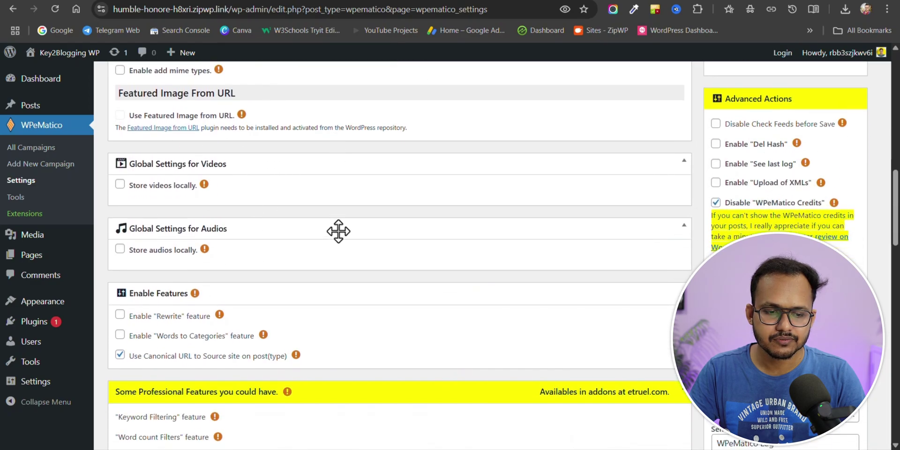
scroll(356, 211, down, 2)
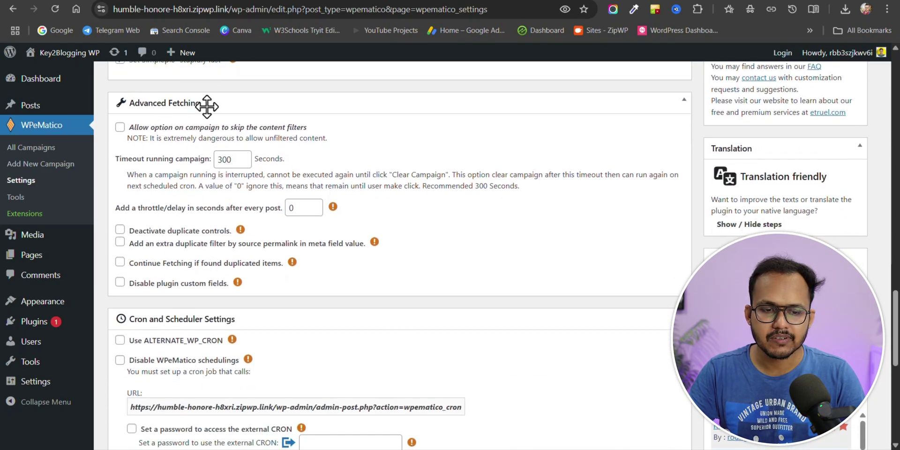
click(235, 158)
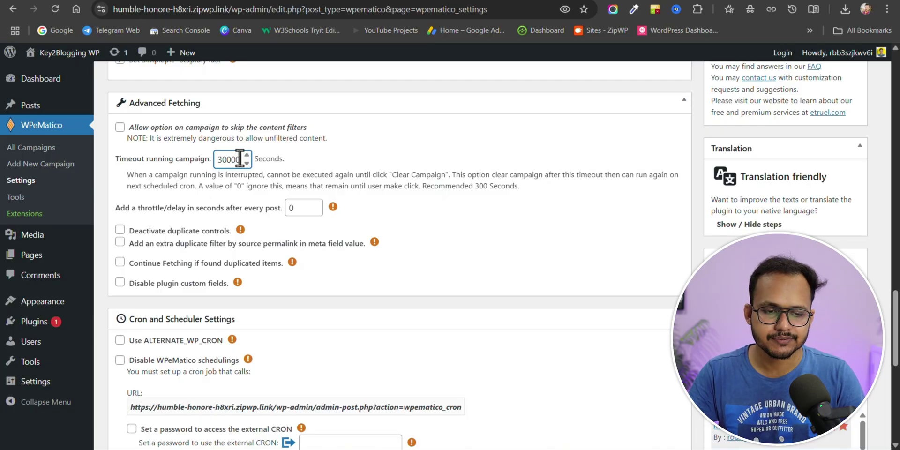
scroll(433, 237, down, 7)
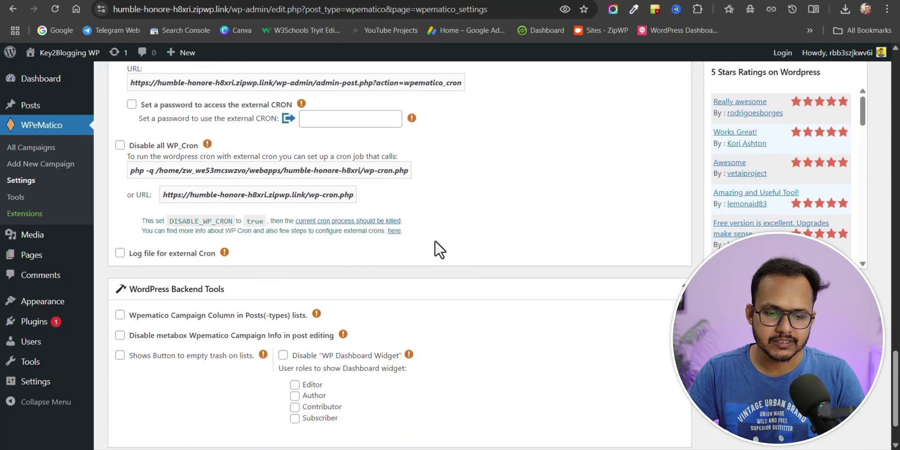
scroll(435, 240, down, 2)
click(125, 406)
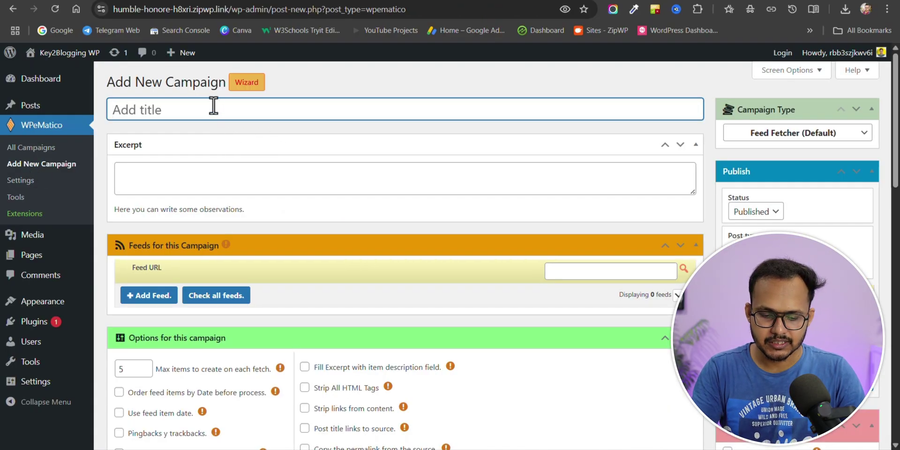
Step: Title a new WPeMatico campaign "Blogger import" and set the maximum items to create on each fetch to 1000
text(Blogger)
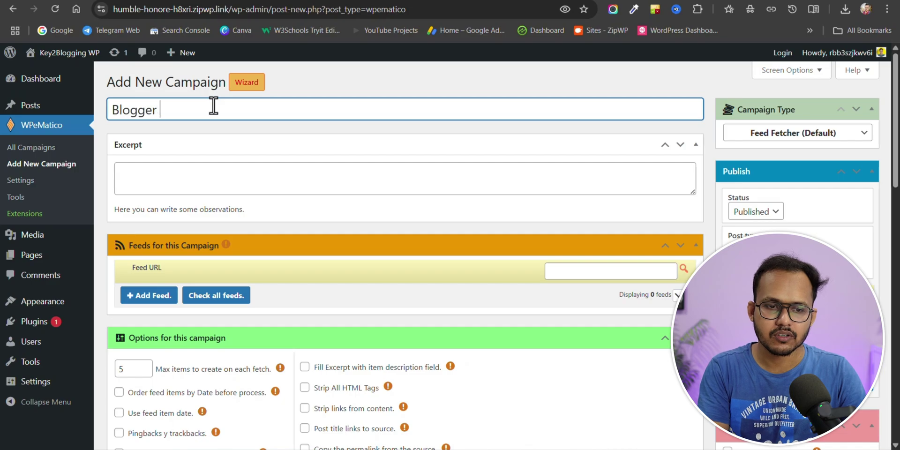
text( import)
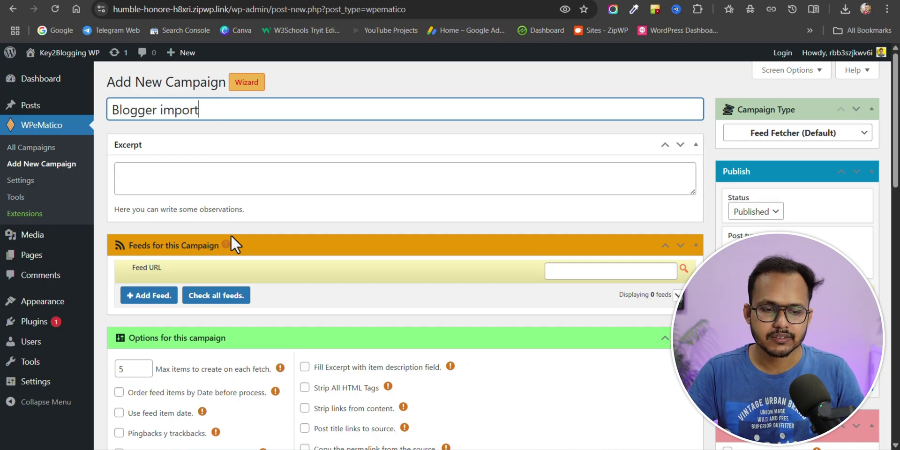
scroll(231, 235, down, 5)
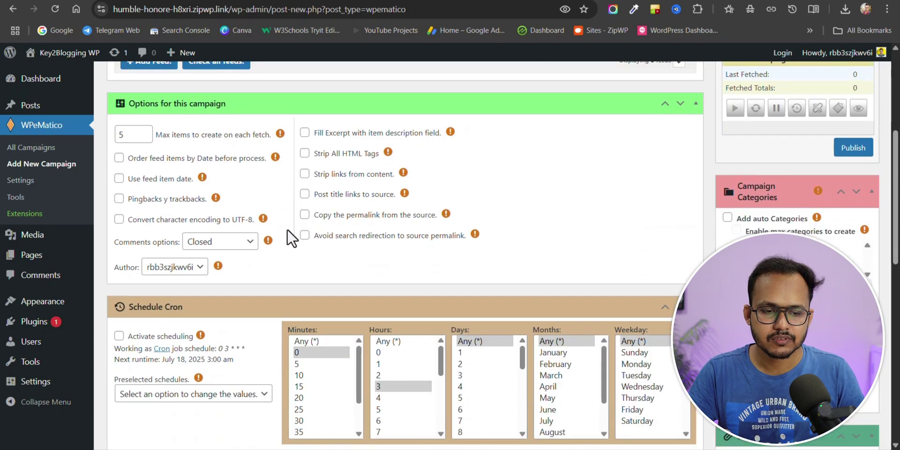
double_click(136, 136)
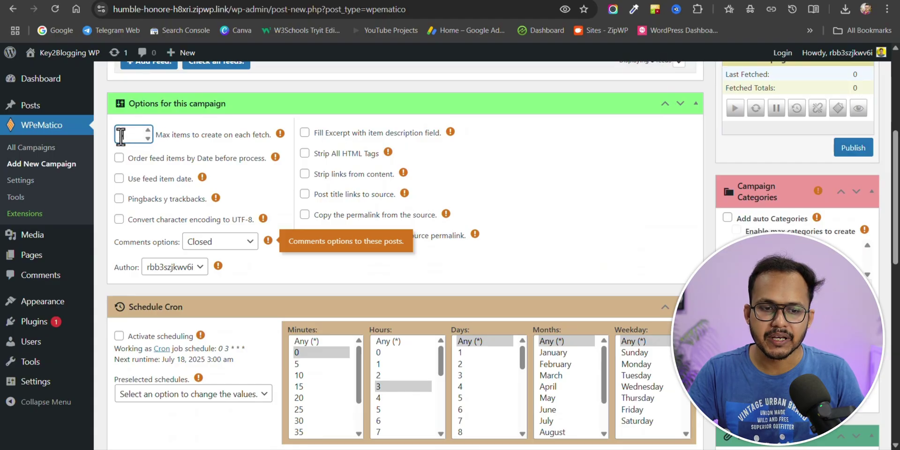
scroll(182, 190, up, 2)
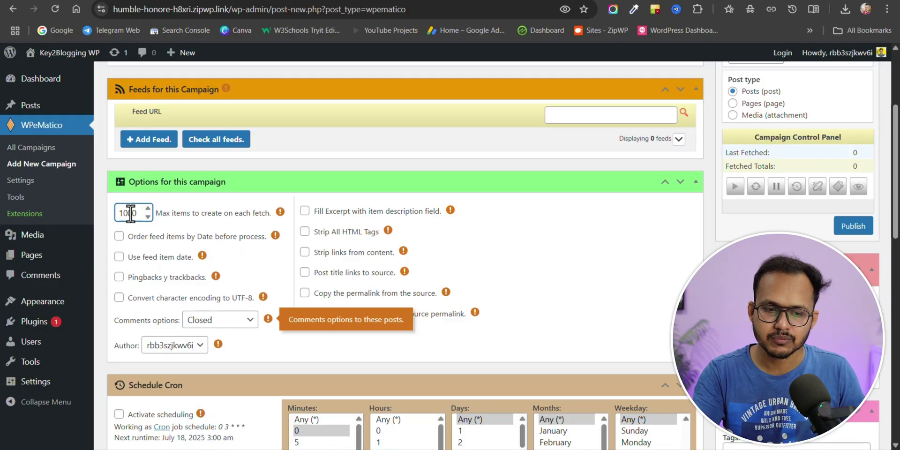
key(BackSpace)
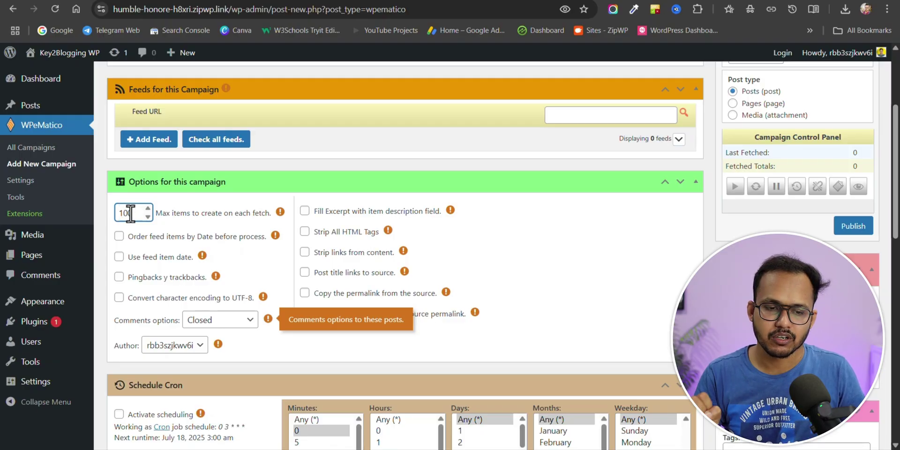
text(0)
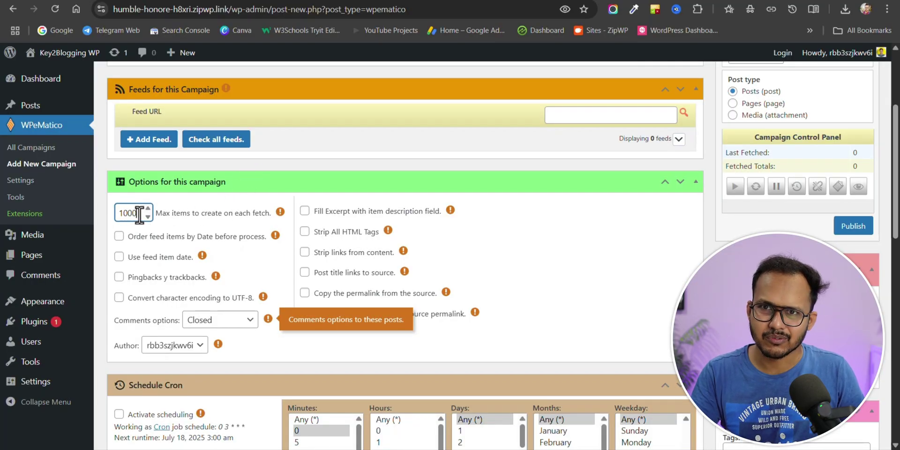
text(0)
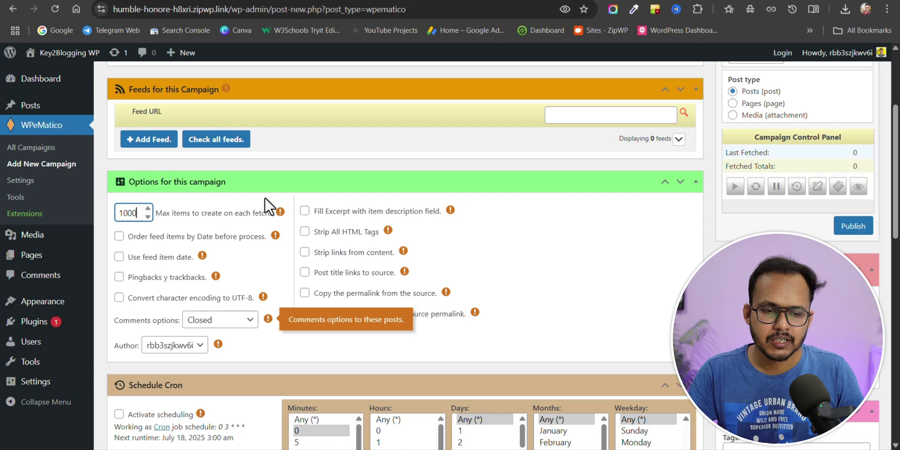
Step: Enable the campaign's feed item date, UTF-8 character conversion and copying the permalink from the source, and set comments to Open
scroll(264, 196, down, 2)
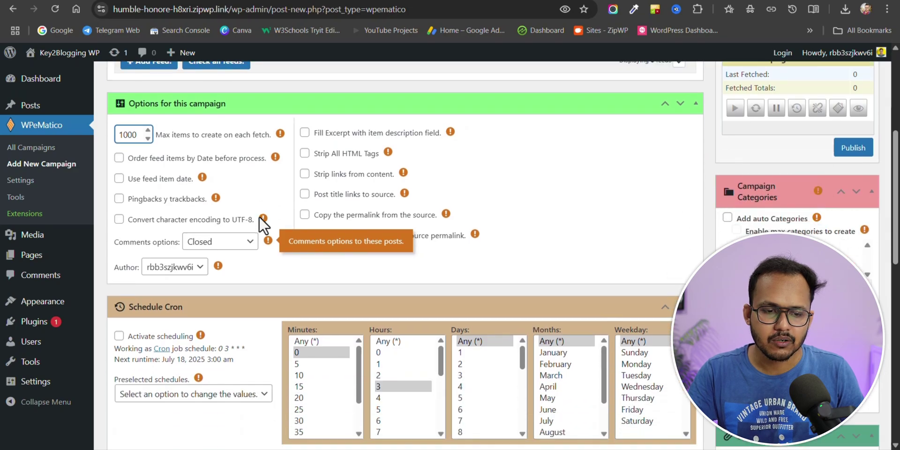
click(118, 180)
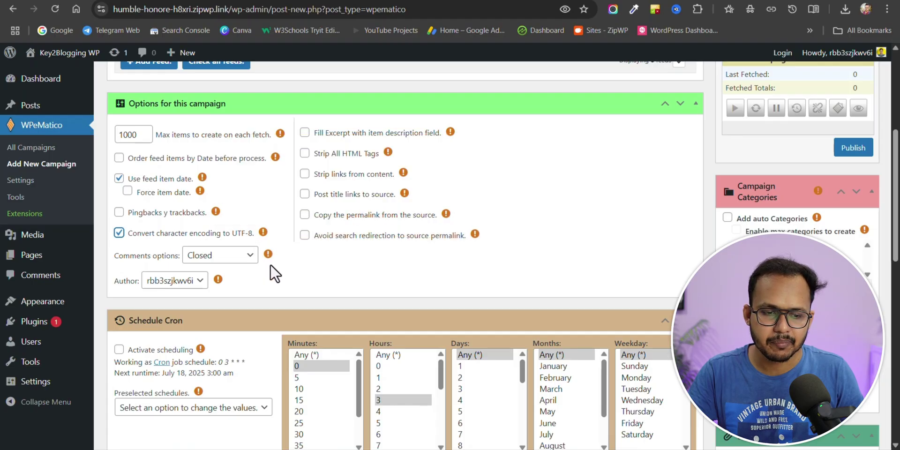
click(241, 262)
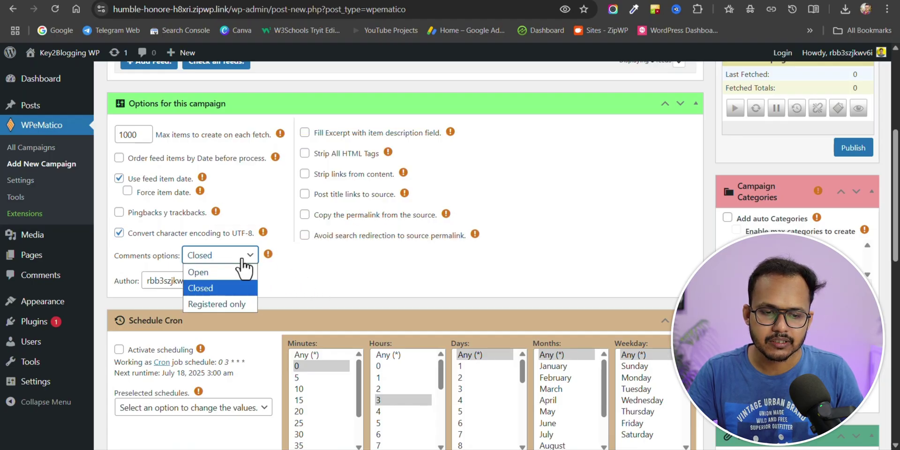
click(219, 275)
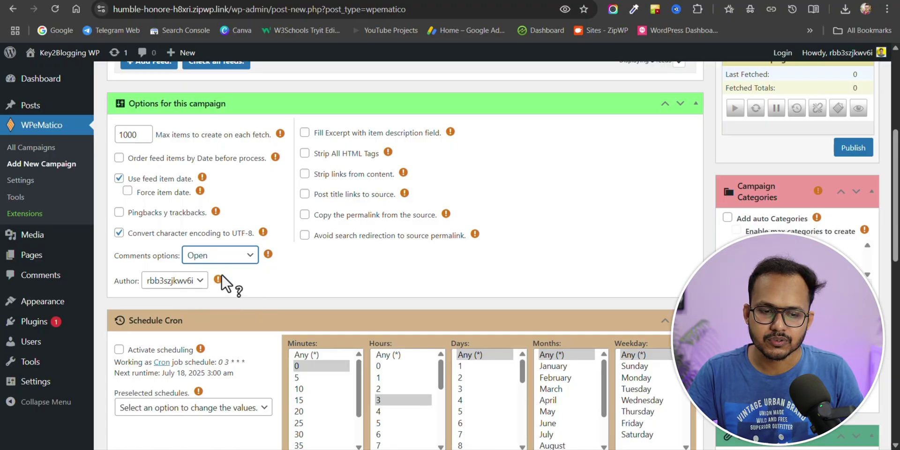
mouse_move(218, 279)
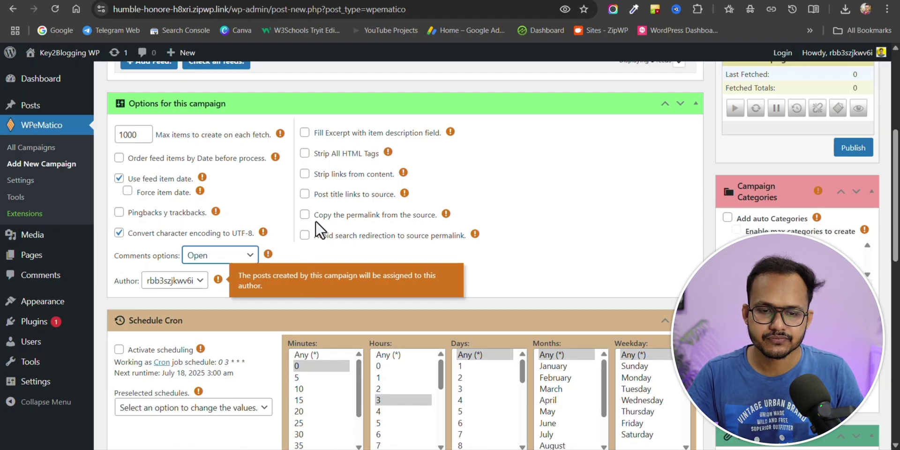
click(304, 215)
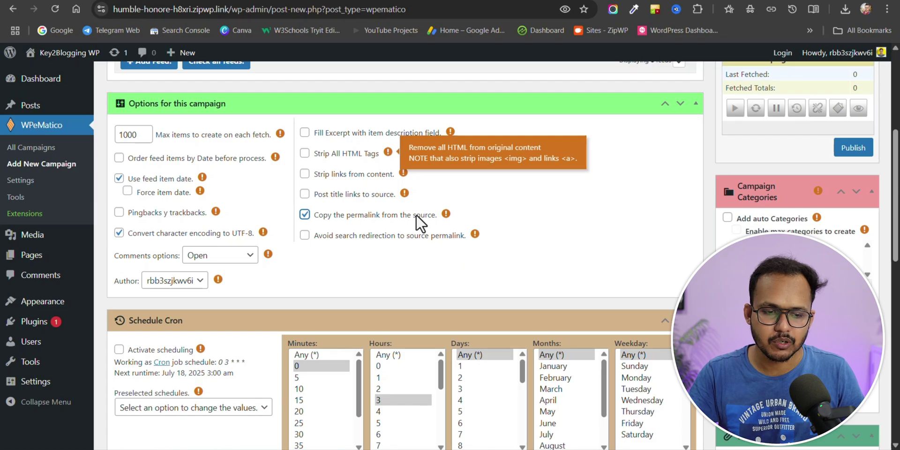
click(199, 280)
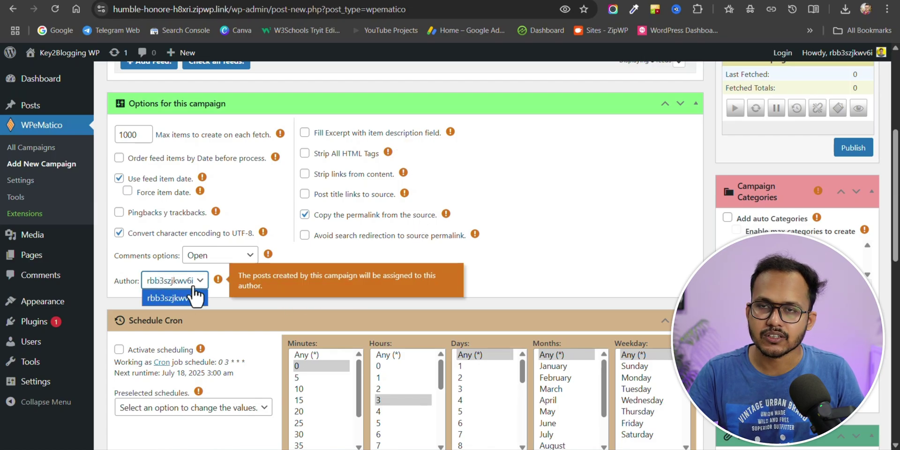
click(276, 287)
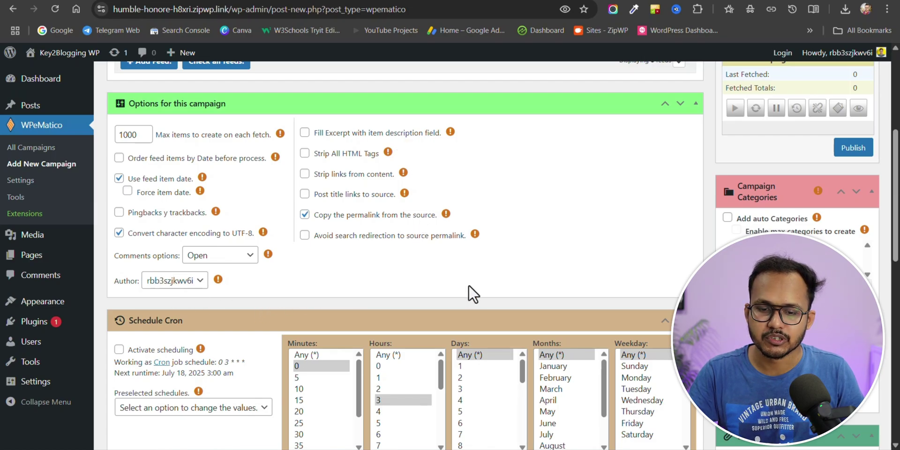
Step: Look through the campaign's remaining image, audio, video, duplicate and template options and try to publish the campaign
scroll(352, 289, down, 5)
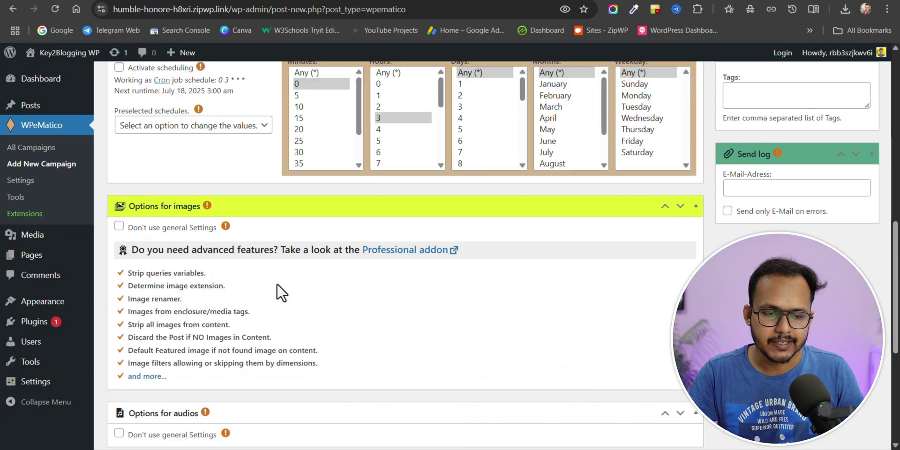
scroll(277, 283, down, 1)
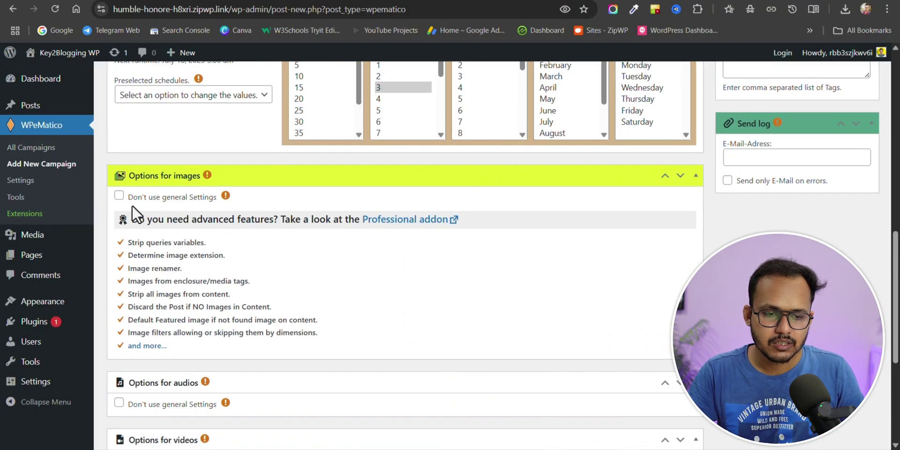
scroll(227, 291, down, 3)
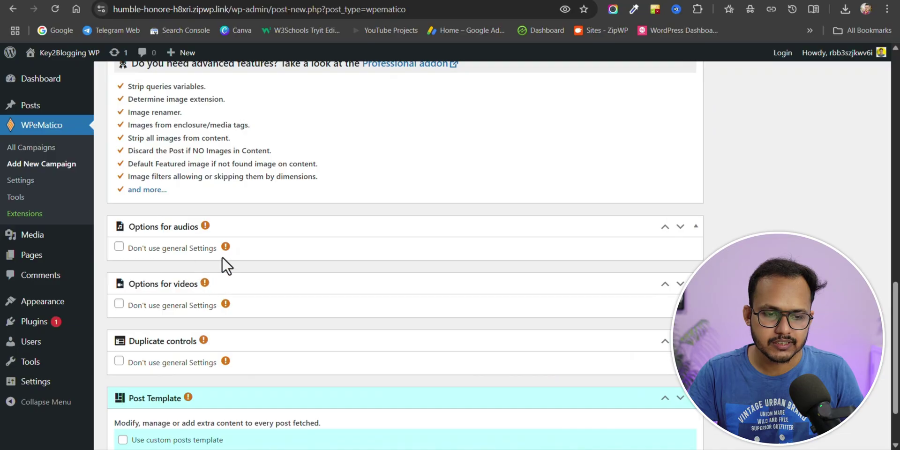
scroll(230, 253, down, 2)
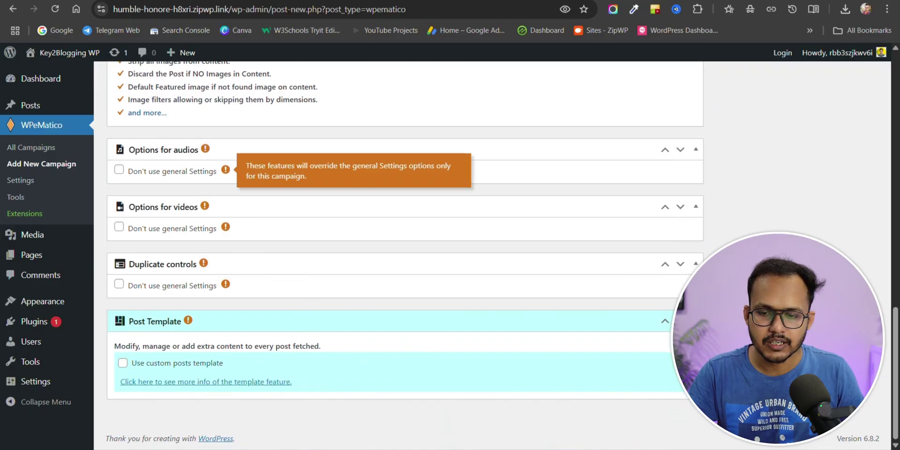
key(Home)
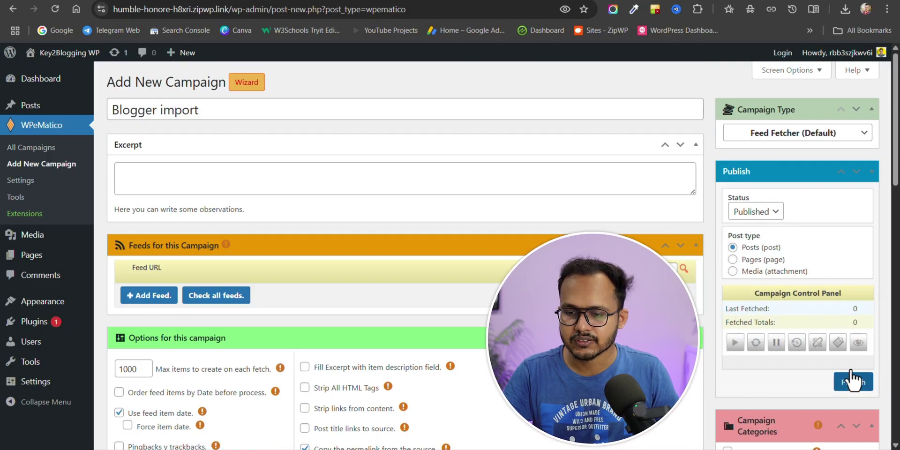
click(851, 378)
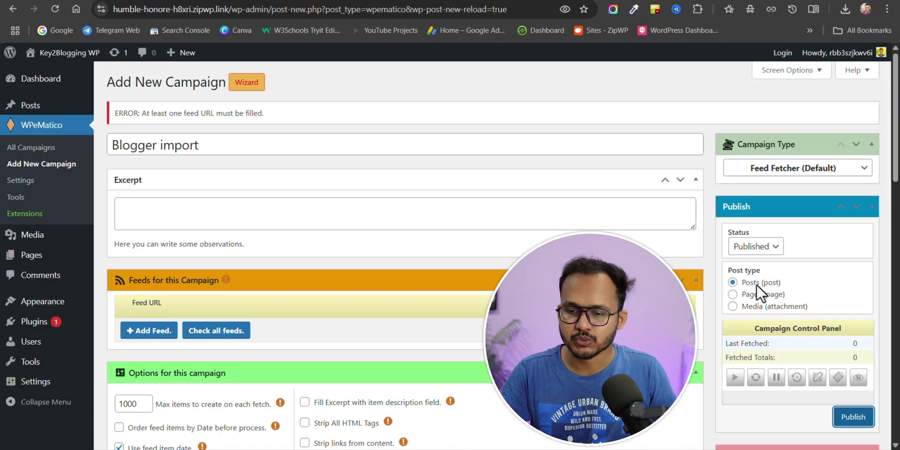
click(151, 334)
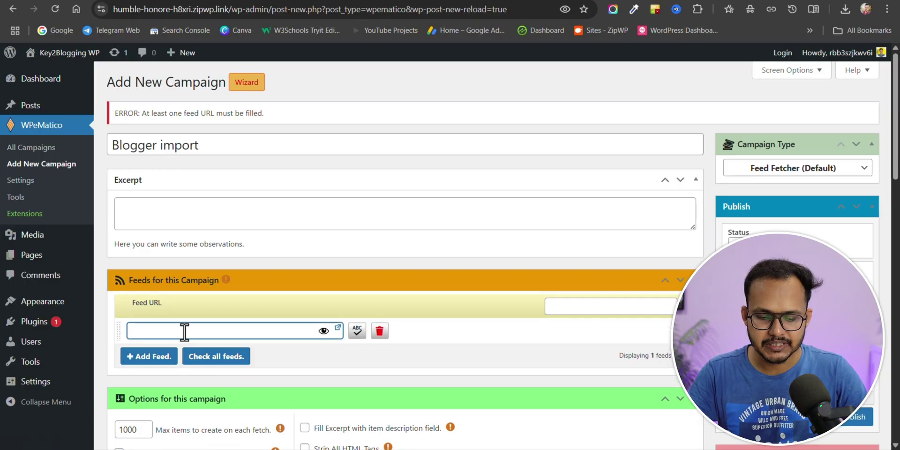
text(https://mybloggertest101.blogspot.com/feeds/posts/default)
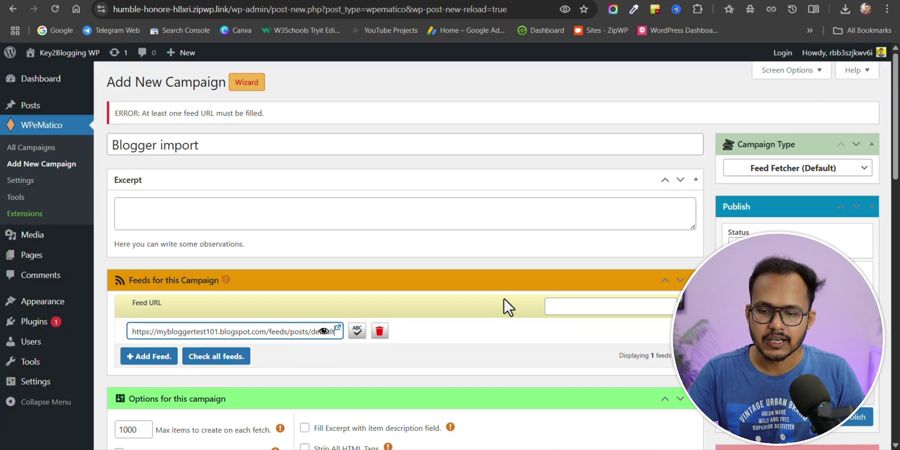
click(860, 416)
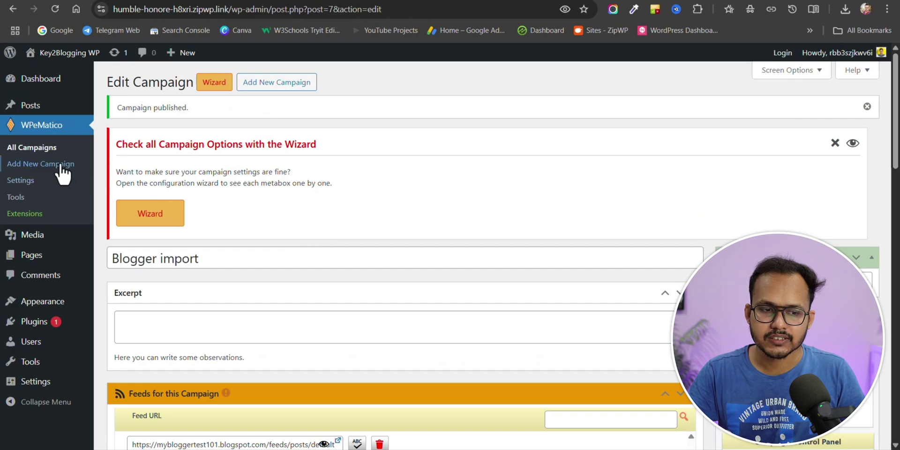
Step: Run the Blogger import campaign from the list of all campaigns
click(32, 148)
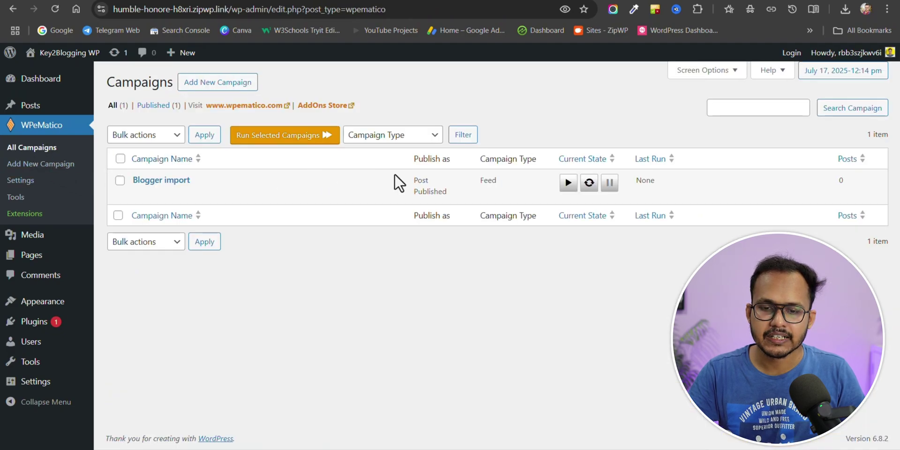
click(568, 184)
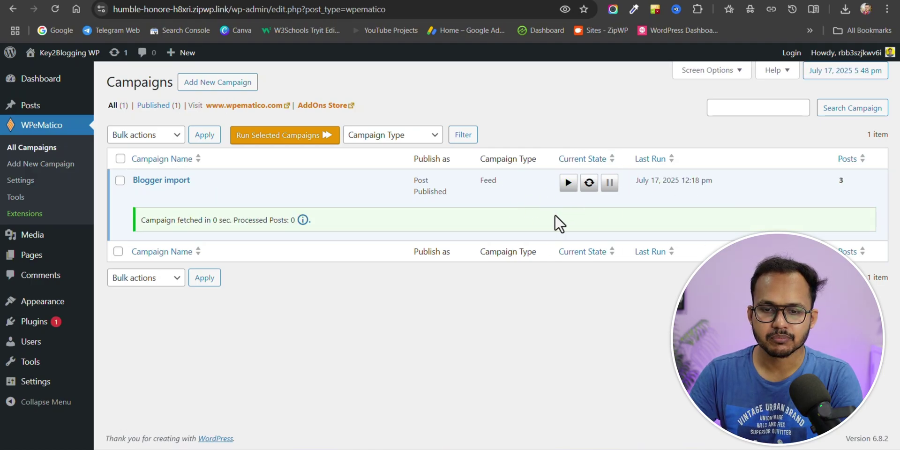
Step: Look through the imported WordPress posts and check the content of the published "What Is Bounce Rate? How to reduce it?" post
click(60, 108)
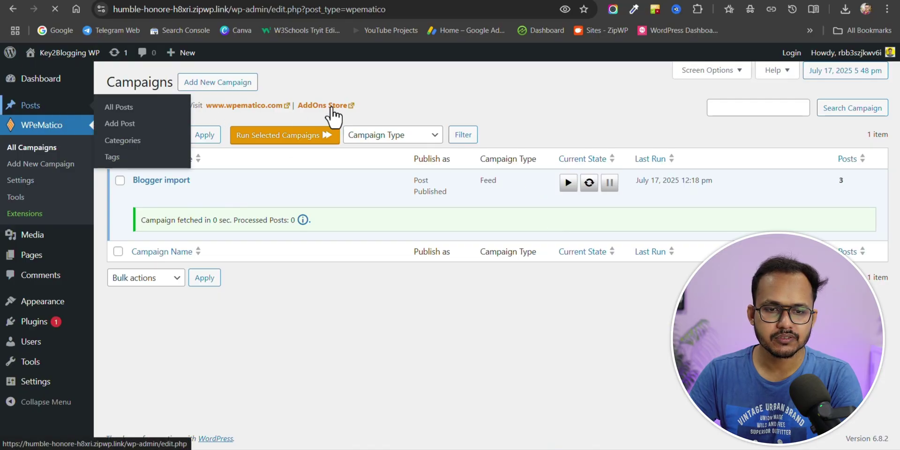
scroll(269, 300, down, 3)
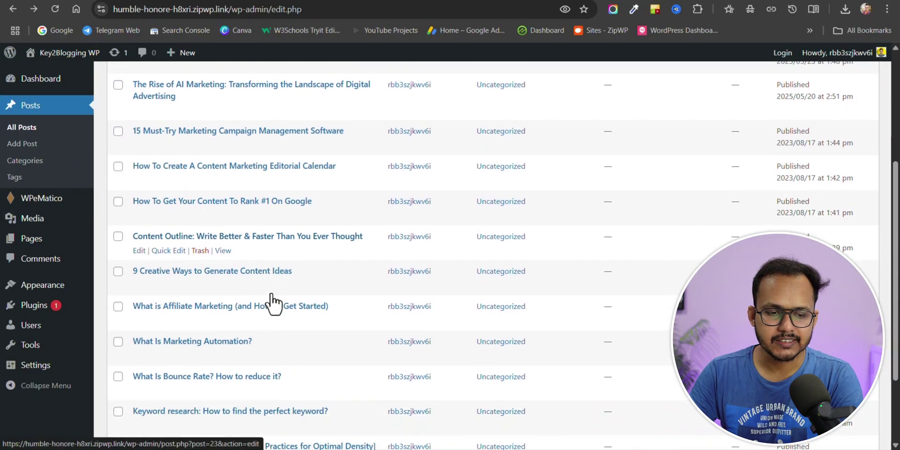
scroll(272, 302, down, 3)
click(224, 281)
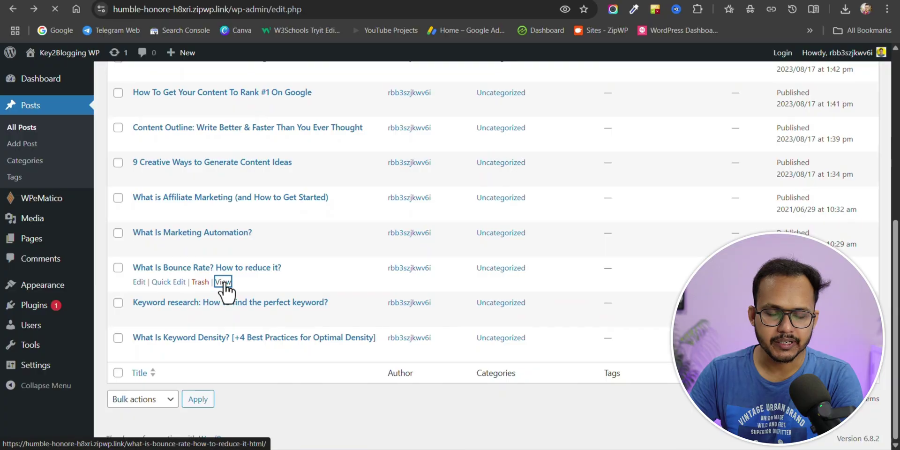
scroll(417, 267, down, 20)
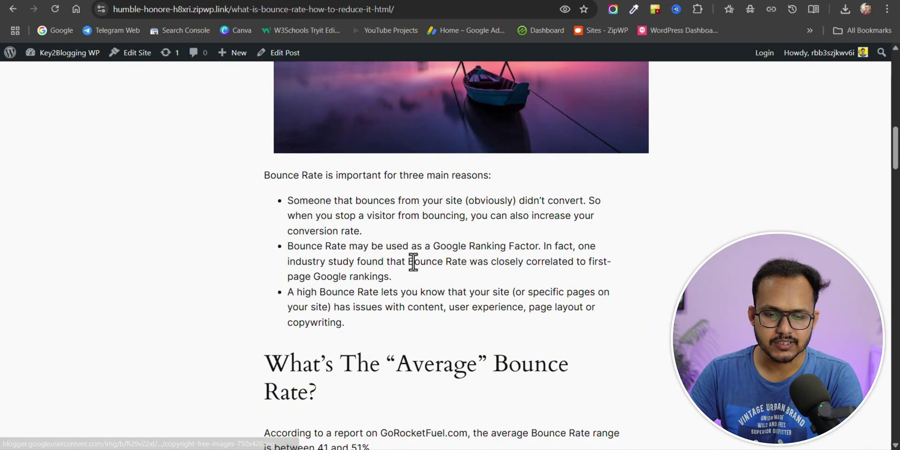
key(End)
key(Home)
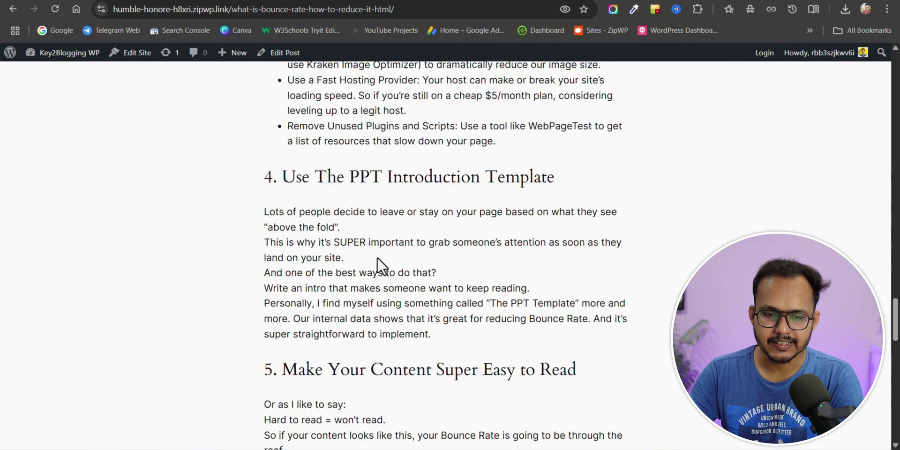
click(11, 10)
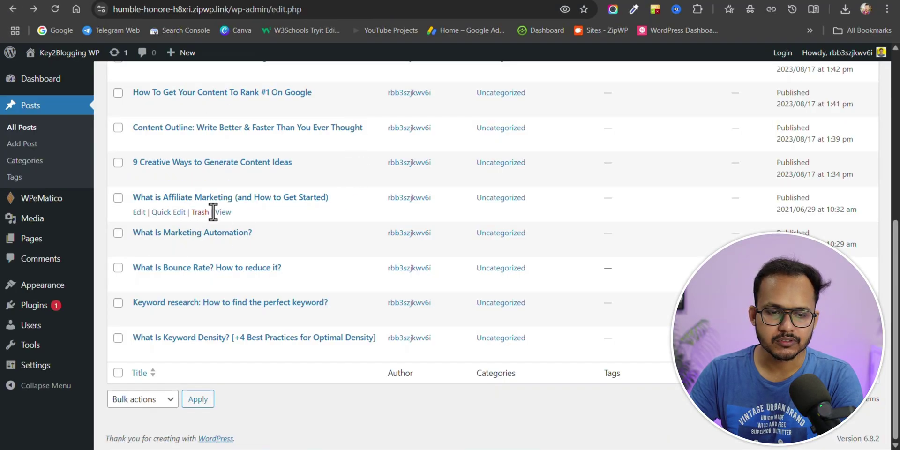
Step: View the "What is Affiliate Marketing (and How to Get Started)" post, open it for editing and convert its Classic content to blocks
click(221, 213)
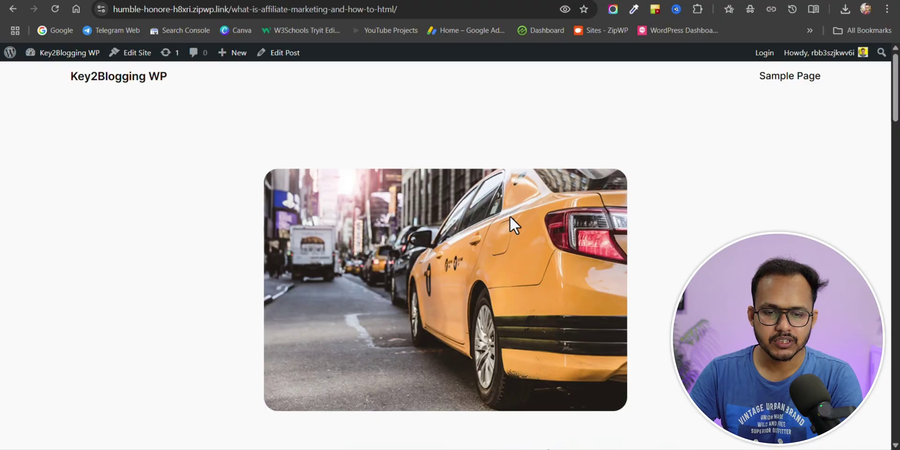
scroll(468, 225, down, 15)
scroll(408, 248, up, 16)
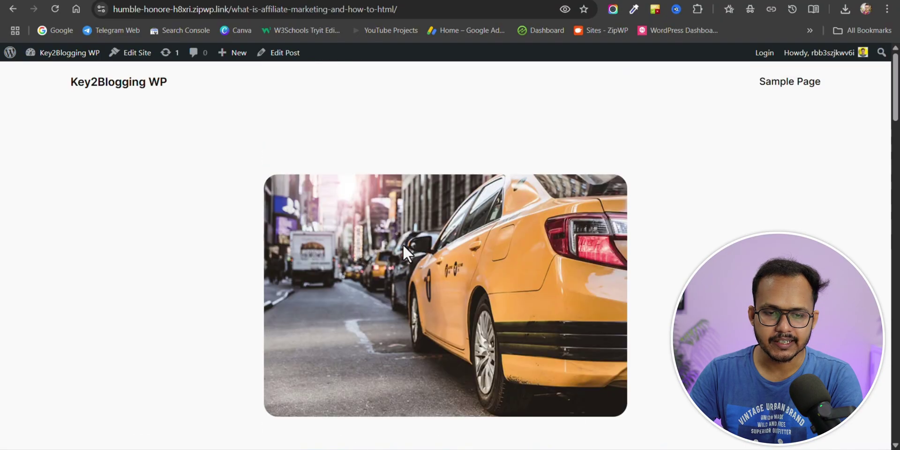
click(275, 55)
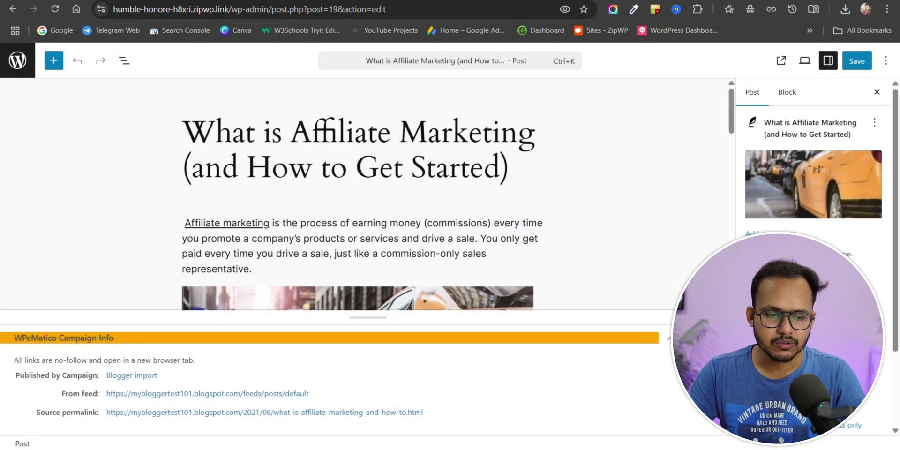
scroll(282, 193, down, 7)
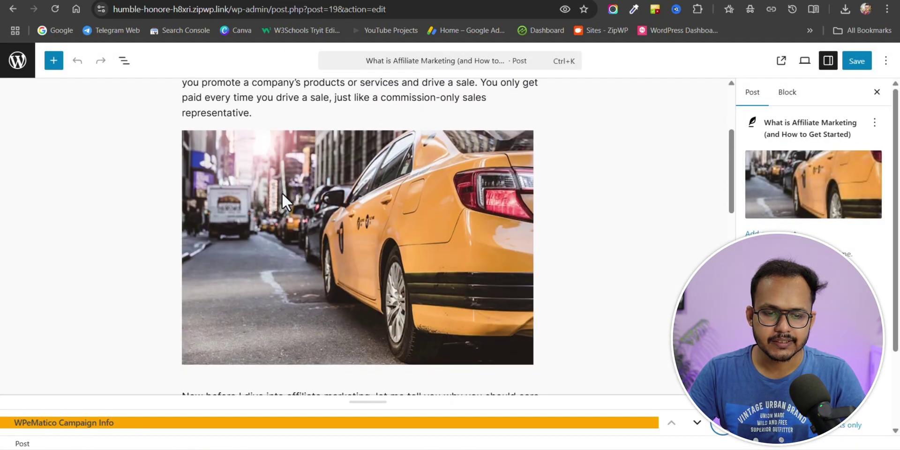
click(358, 181)
scroll(299, 197, up, 6)
scroll(282, 205, up, 1)
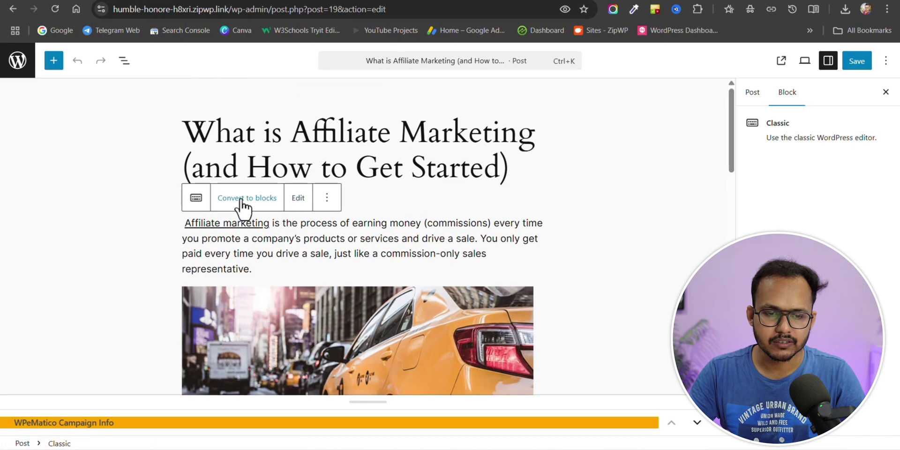
click(240, 199)
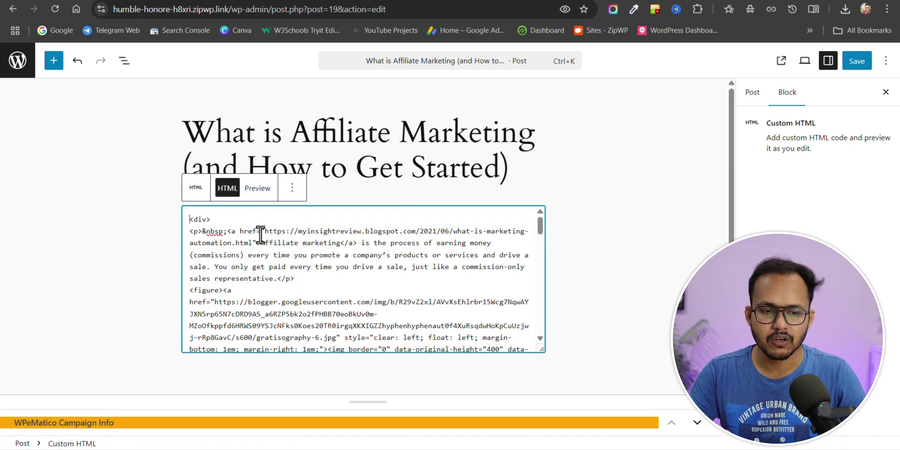
Step: Cut all the code from the Custom HTML block, delete the empty block and paste the content back as separate blocks
click(237, 217)
key(ctrl+a)
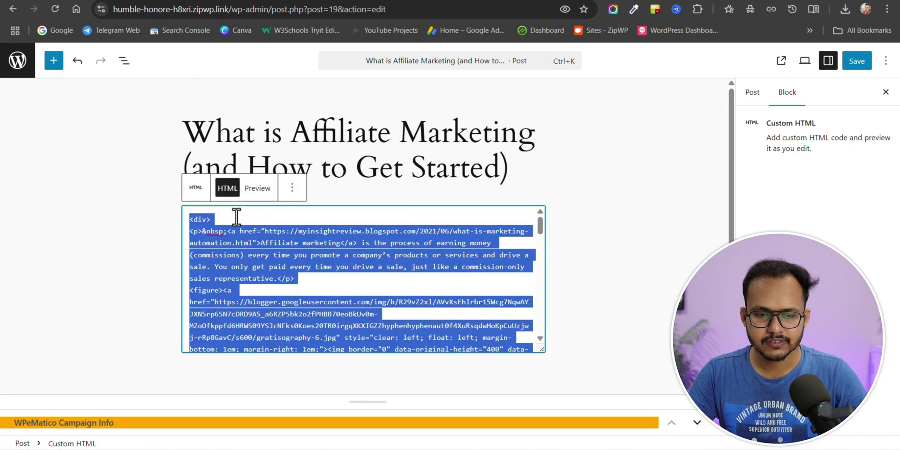
key(BackSpace)
click(295, 190)
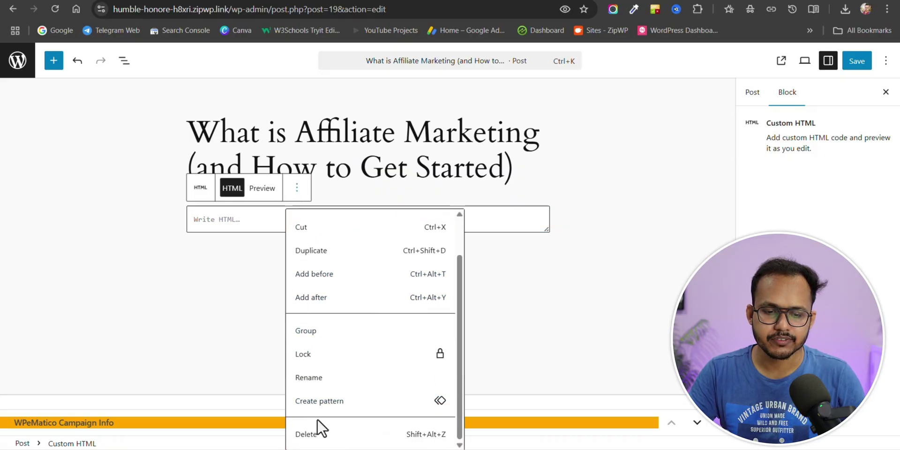
click(317, 424)
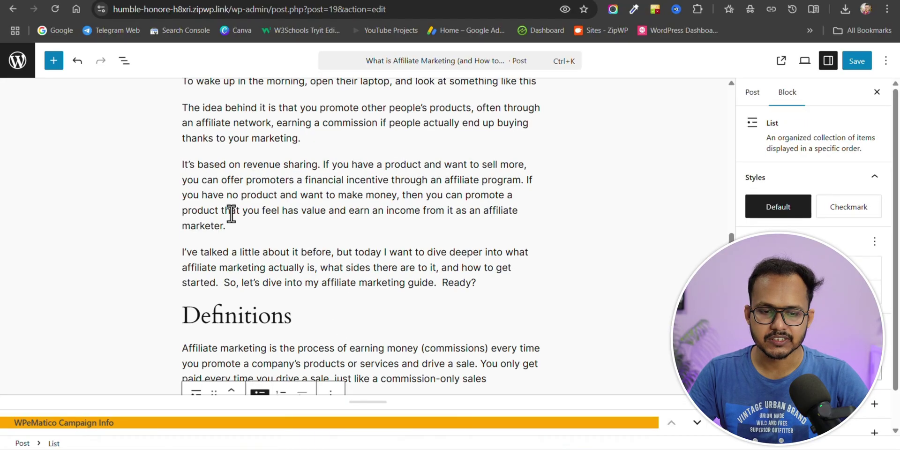
Step: Examine the post's separate paragraph and image blocks from the opening paragraph to the text below the taxi image
scroll(346, 279, down, 5)
scroll(370, 246, up, 4)
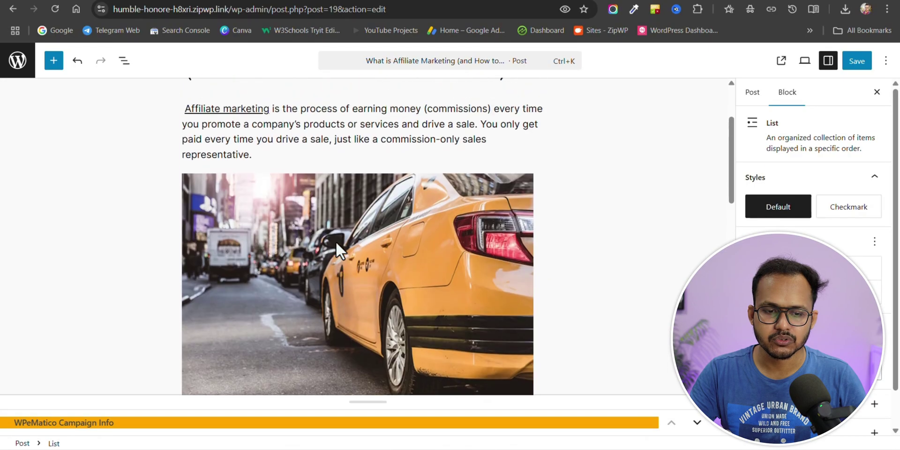
scroll(220, 261, up, 2)
click(271, 234)
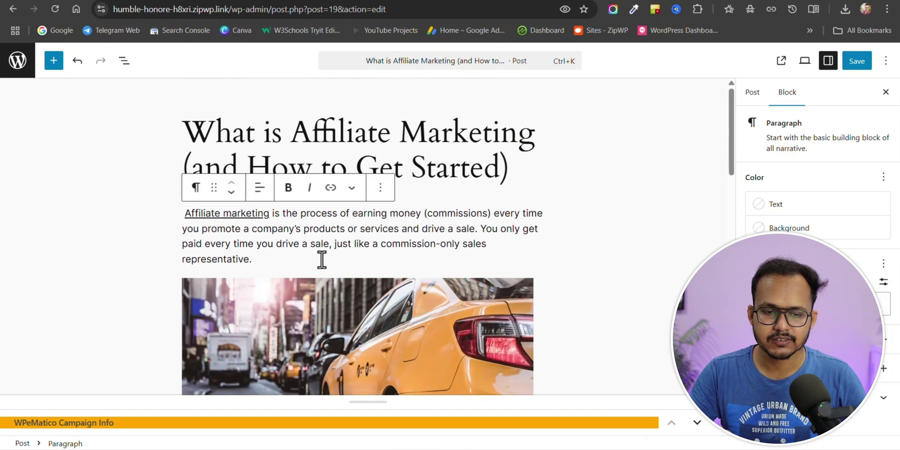
scroll(305, 238, down, 3)
click(328, 235)
scroll(331, 230, down, 3)
click(332, 219)
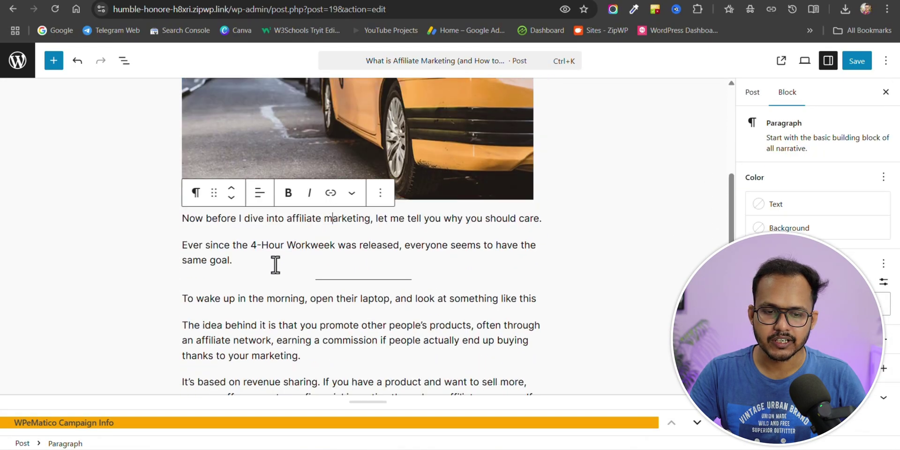
Step: Delete the list of links below the Definitions paragraph at the end of the post and save the post
scroll(281, 251, down, 6)
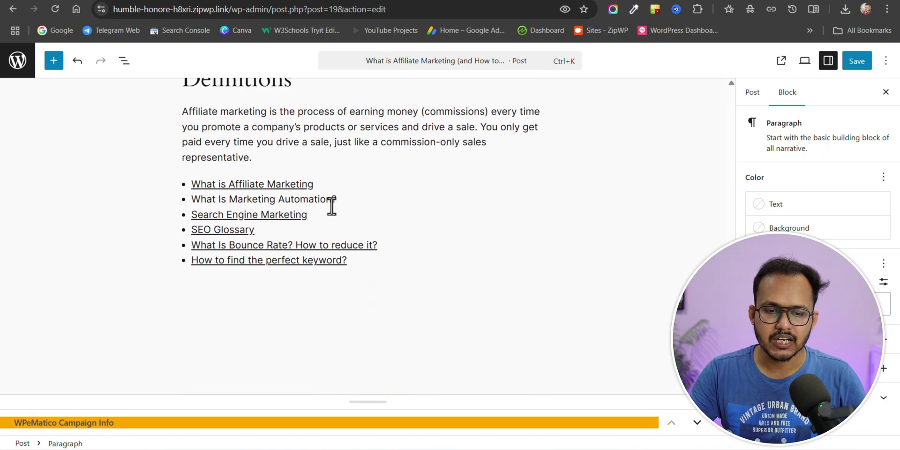
click(332, 201)
click(195, 158)
click(330, 157)
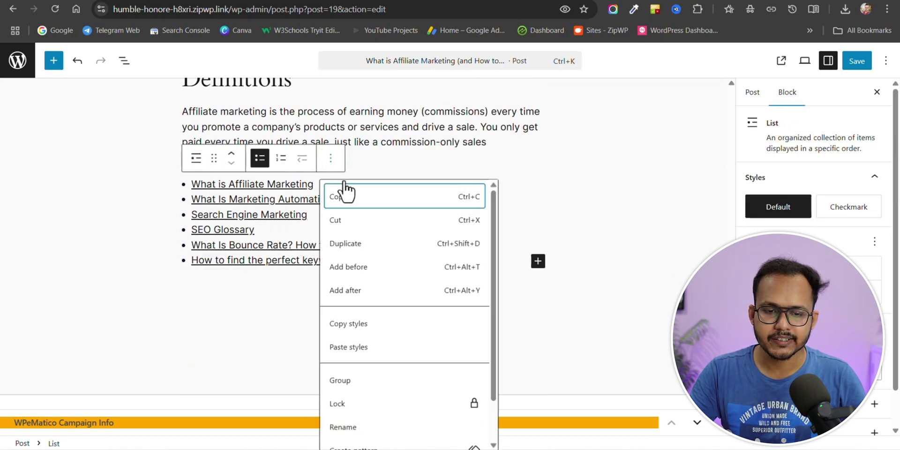
scroll(361, 413, down, 2)
click(342, 437)
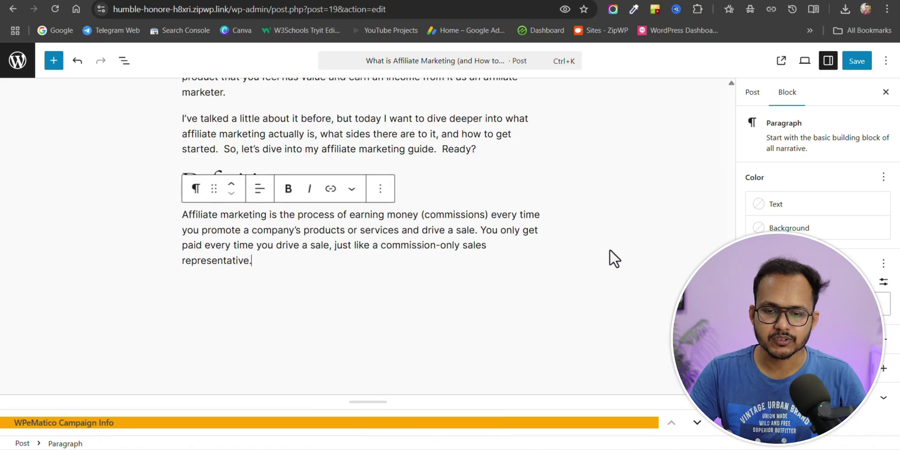
click(627, 230)
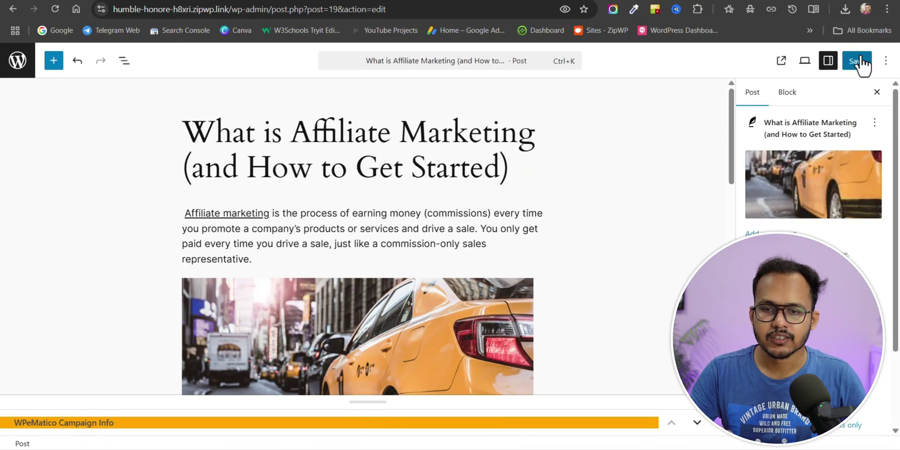
click(858, 61)
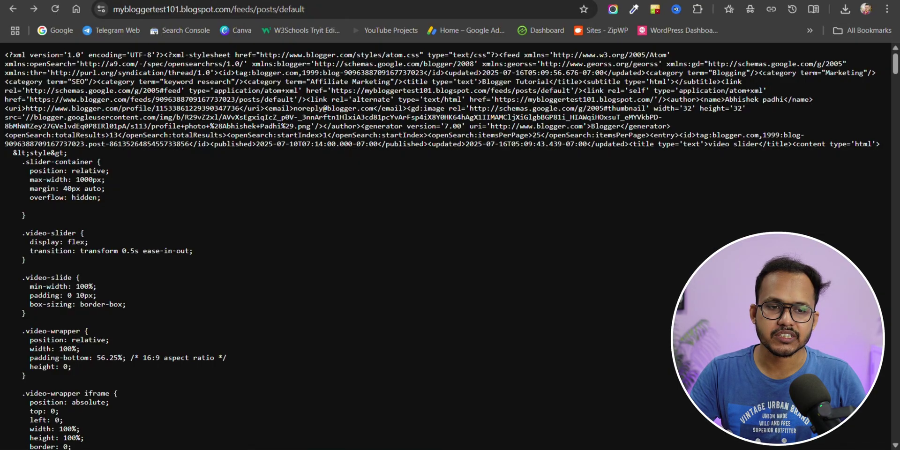
Step: Switch the Blogger feed address from posts to pages and load mybloggertest101.blogspot.com/feeds/pages/default
click(272, 9)
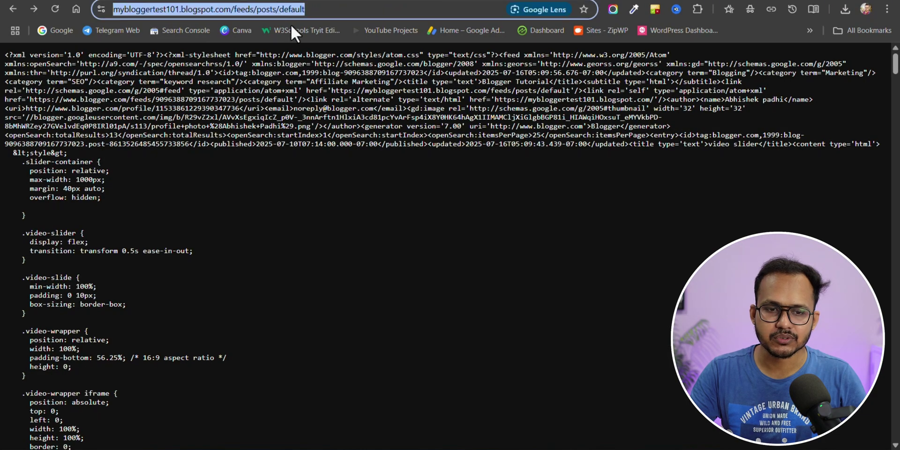
click(272, 14)
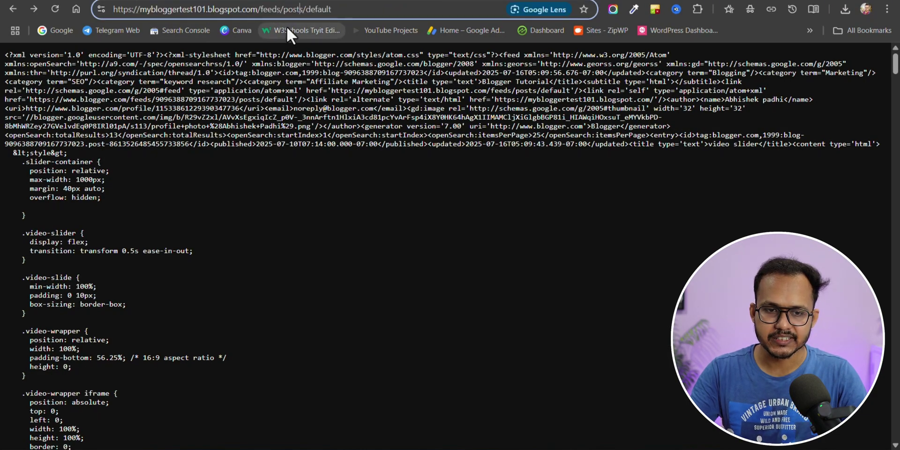
key(BackSpace)
key(BackSpace)
key(BackSpace)
text(age)
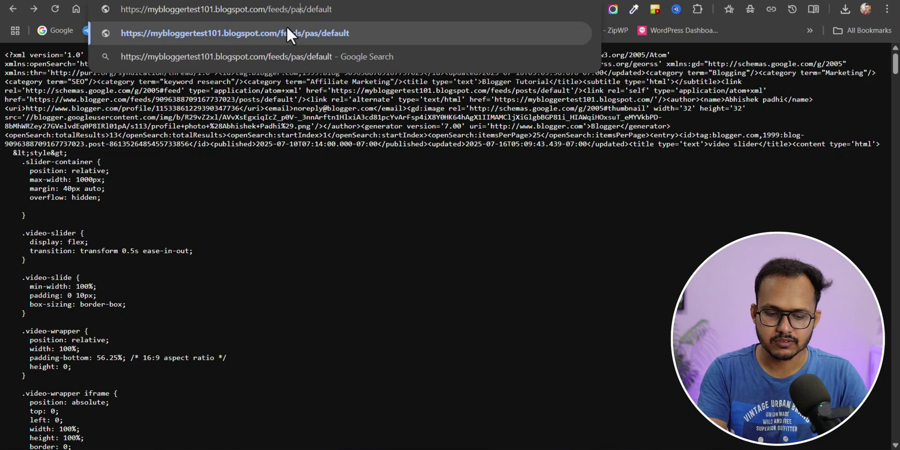
key(Return)
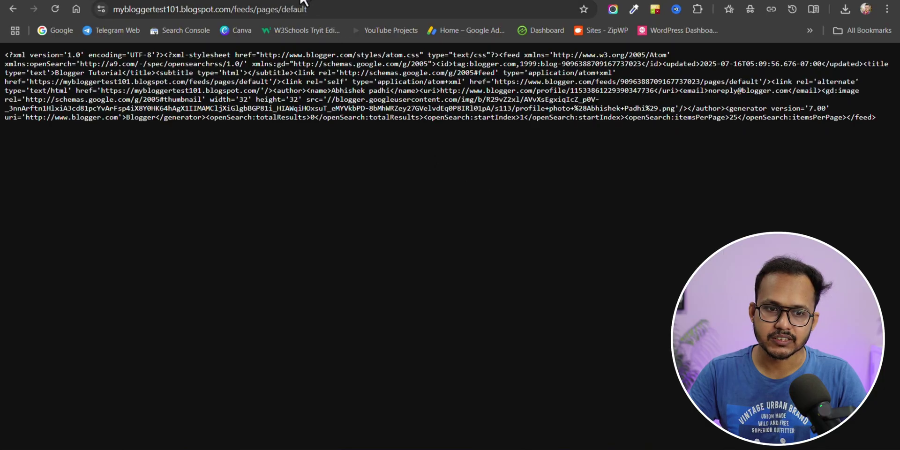
Step: Return to the WordPress dashboard from the post editor and open the Blogger import campaign in WPeMatico for editing
click(316, 0)
click(328, 0)
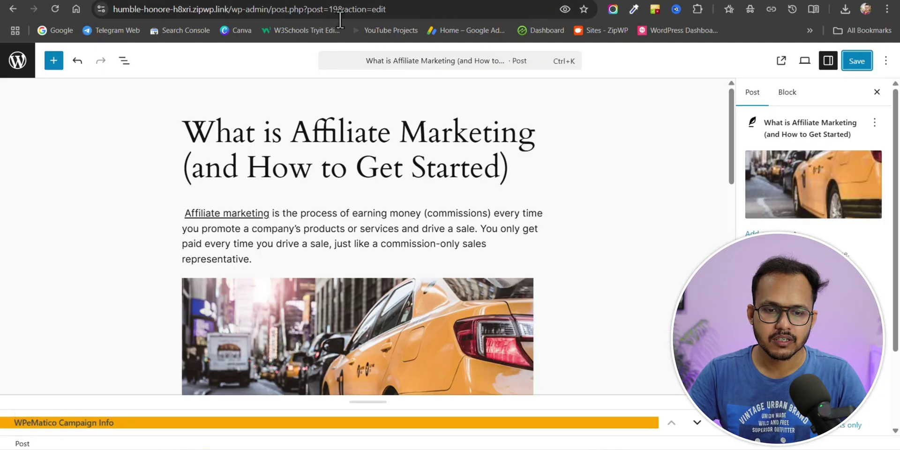
click(13, 9)
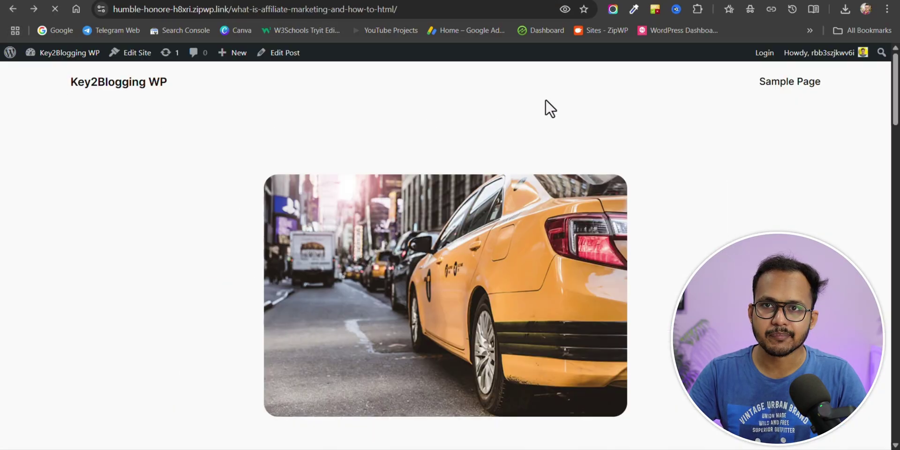
mouse_move(64, 56)
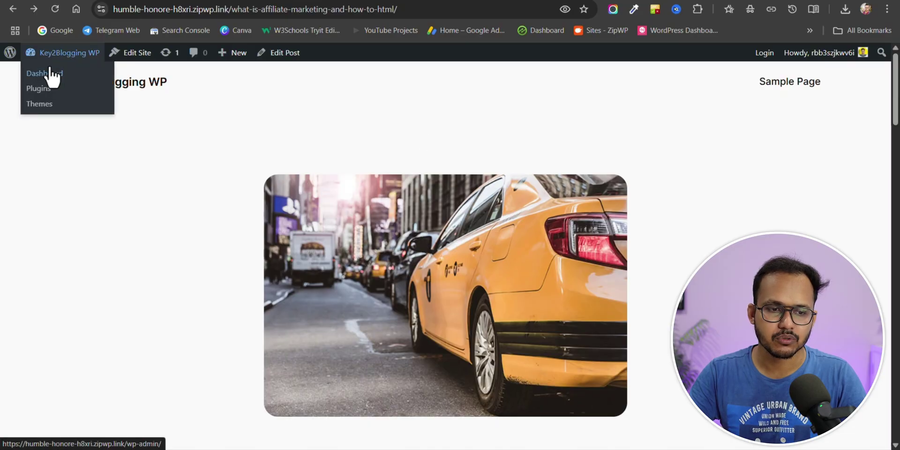
click(49, 72)
mouse_move(67, 184)
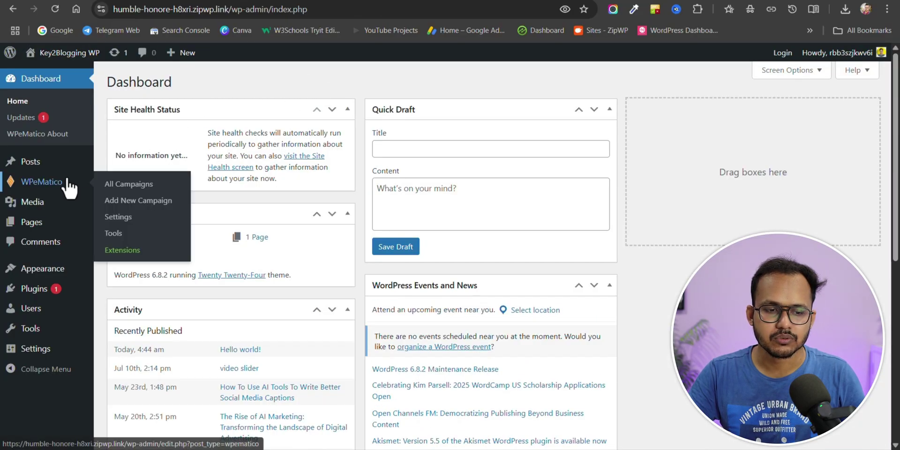
click(116, 184)
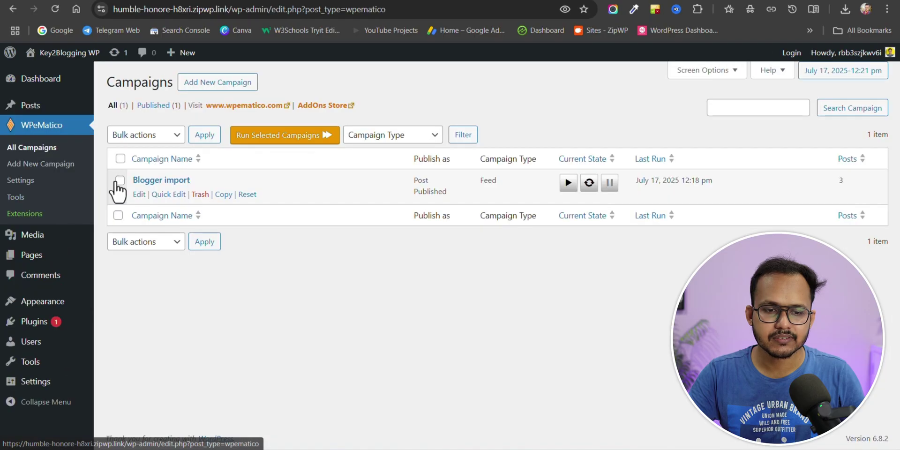
click(138, 195)
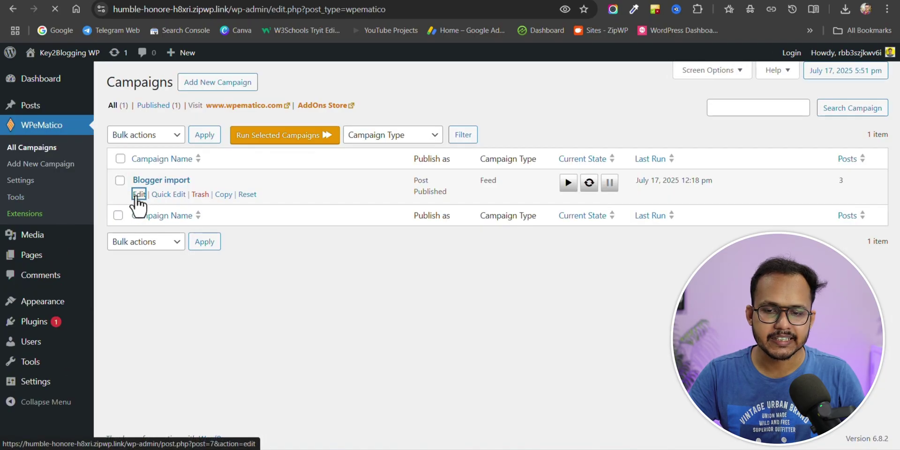
Step: Delete the posts feed from the Blogger import campaign and add an empty feed entry
scroll(262, 261, down, 5)
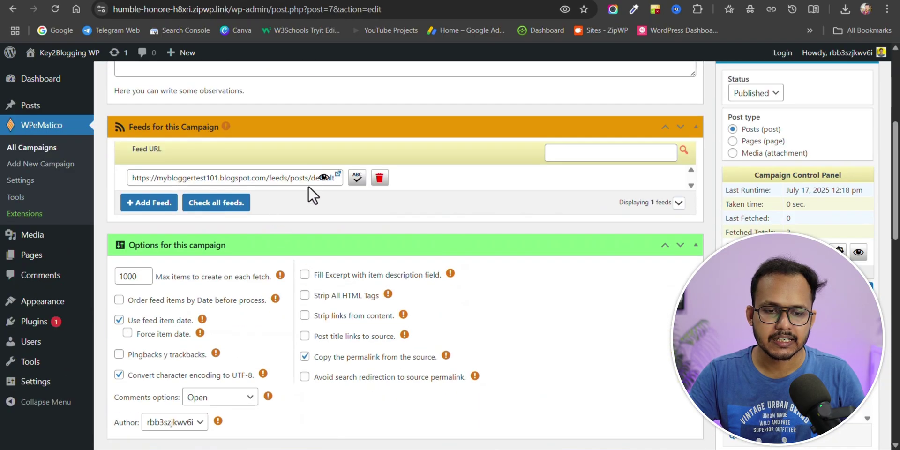
click(379, 181)
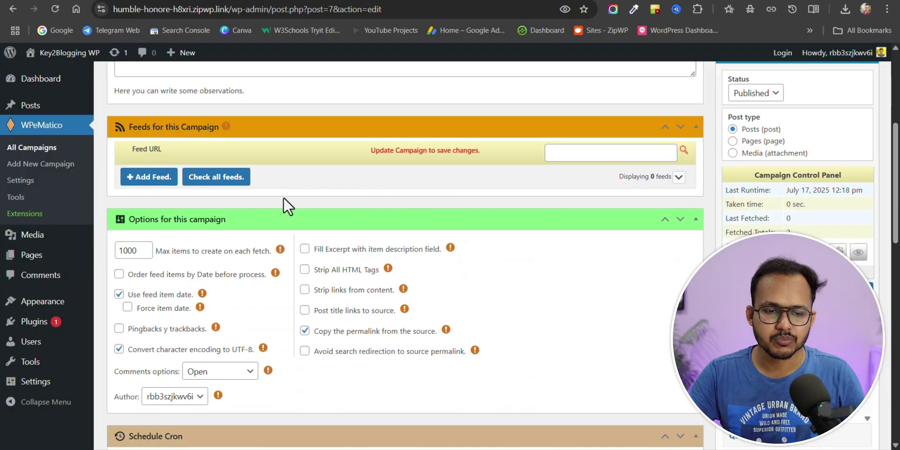
click(152, 181)
click(210, 9)
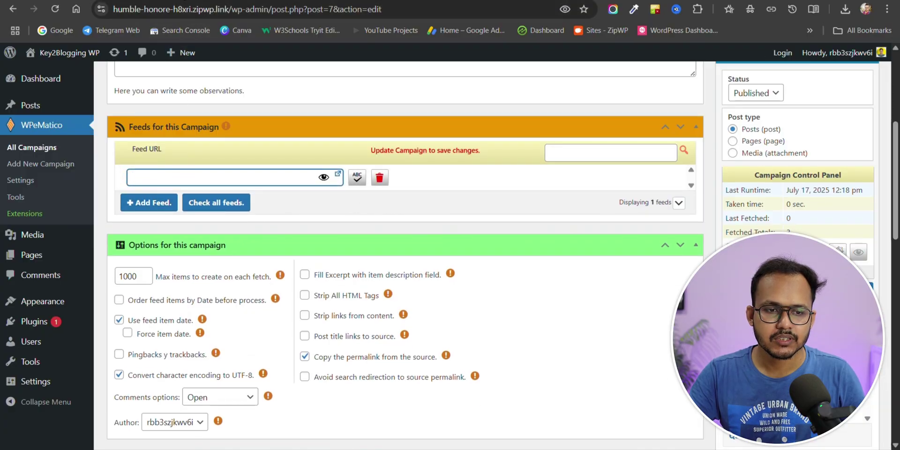
text(https://mybloggertest101.blogspot.com/feeds/pages/default)
key(Return)
click(311, 10)
key(ctrl+a)
key(ctrl+c)
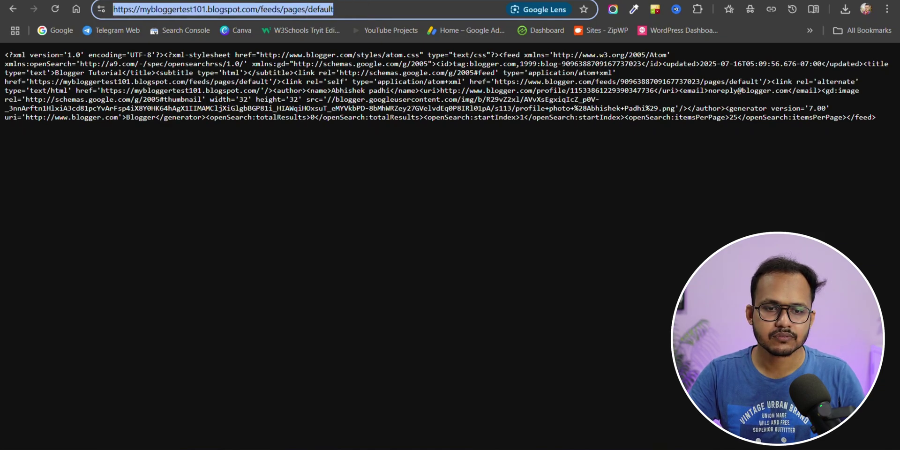
key(ctrl+Tab)
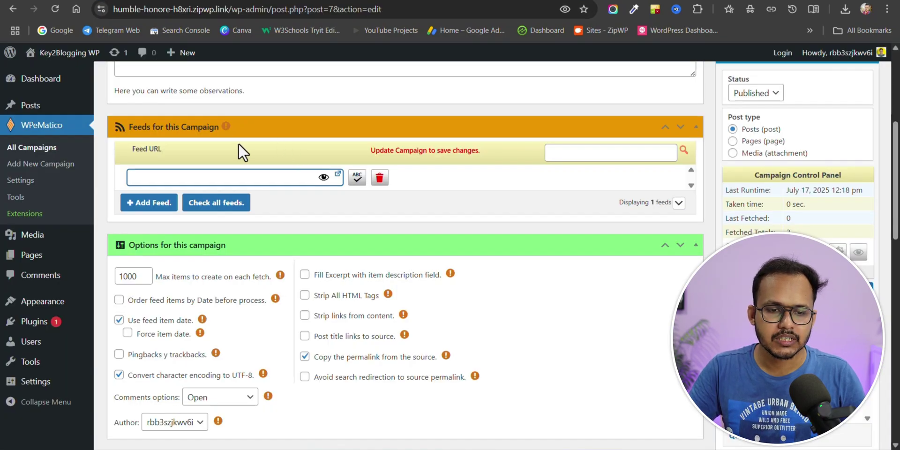
click(206, 176)
key(ctrl+v)
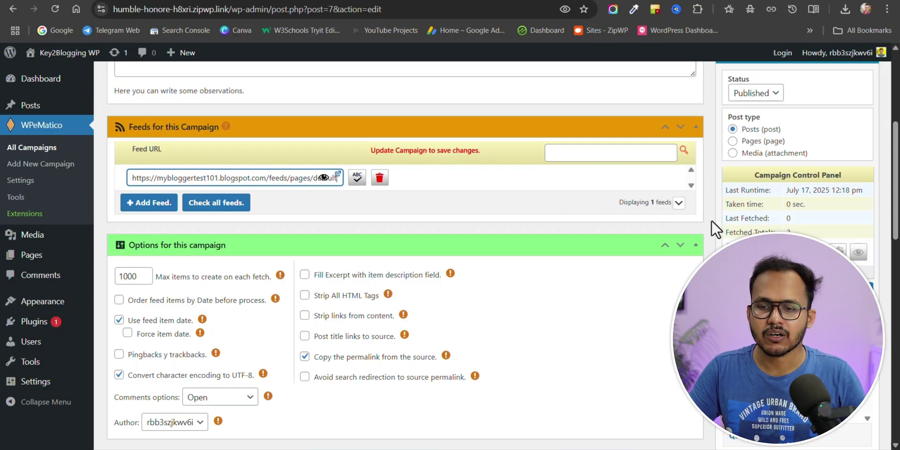
Step: Set the campaign's post type to Pages, accept deleting the old campaign taxonomies and update the campaign
scroll(720, 209, up, 2)
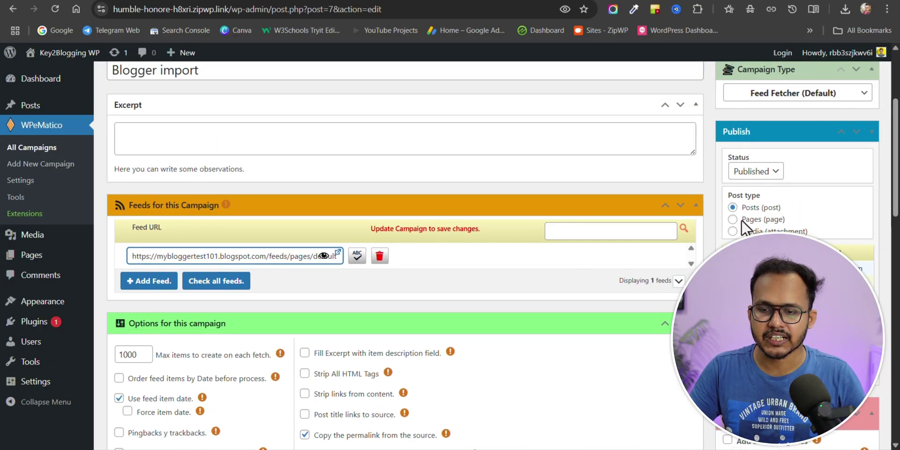
click(733, 219)
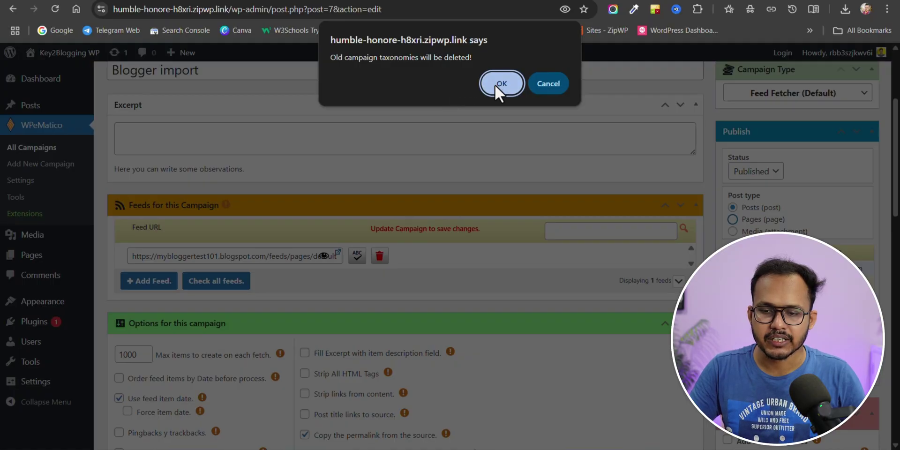
click(494, 85)
scroll(403, 234, up, 3)
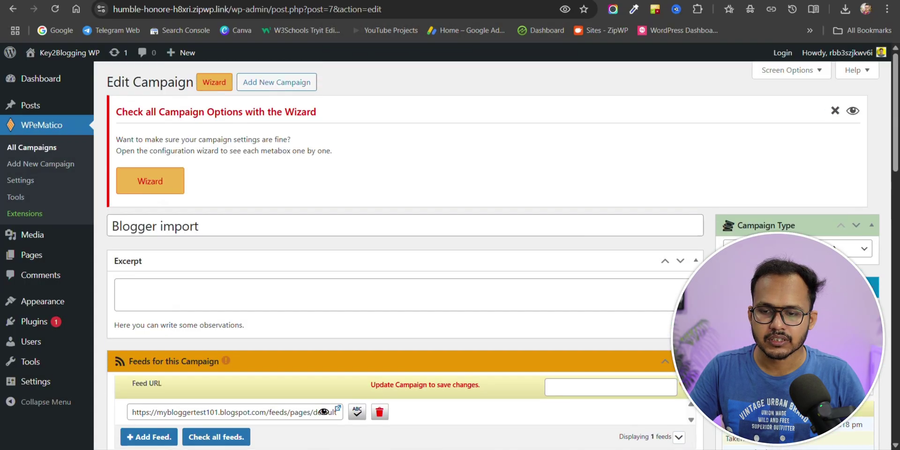
scroll(403, 255, down, 6)
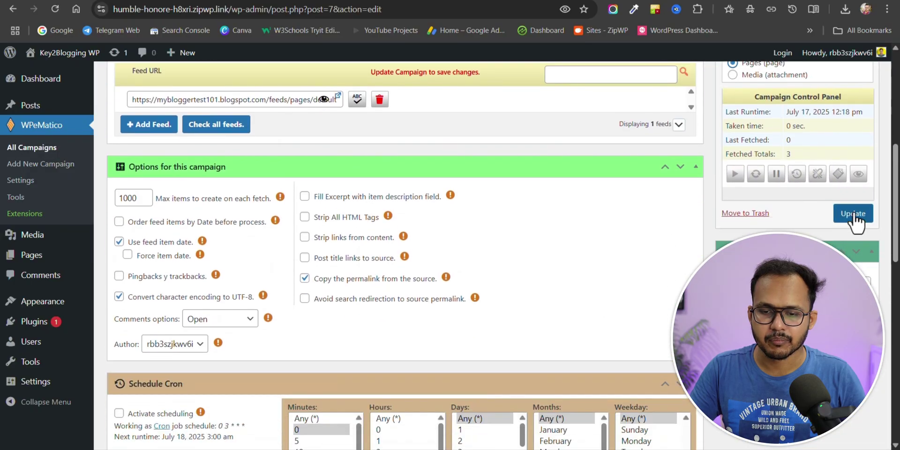
click(853, 216)
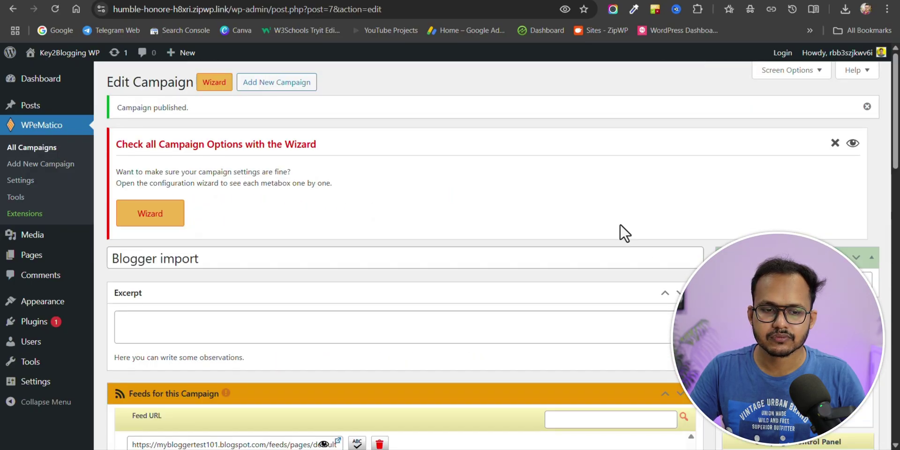
Step: Run the Blogger import campaign from the campaign list and open the WordPress pages list
click(31, 147)
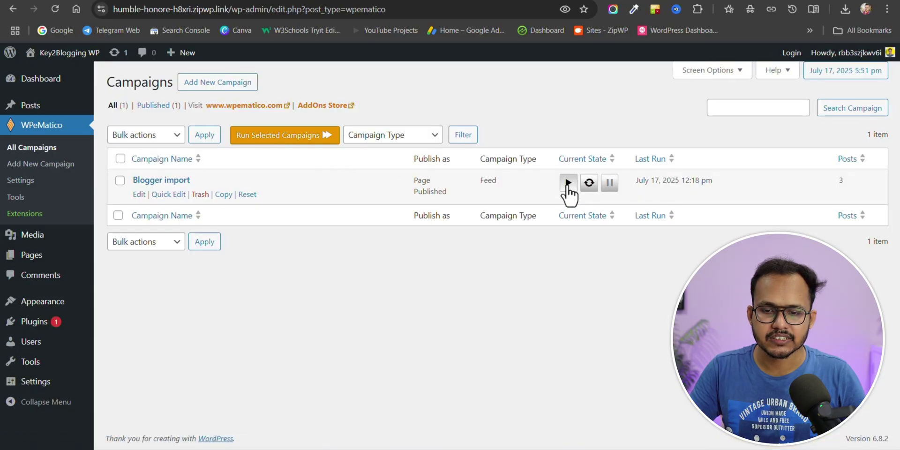
click(567, 183)
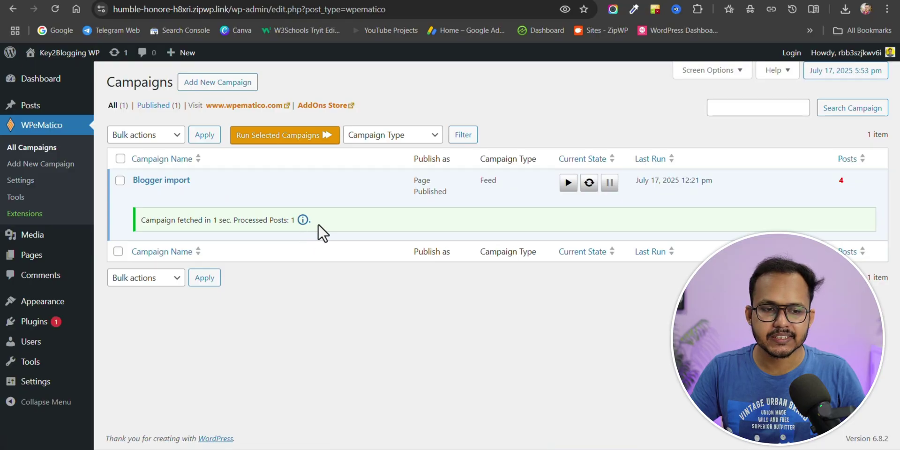
click(47, 258)
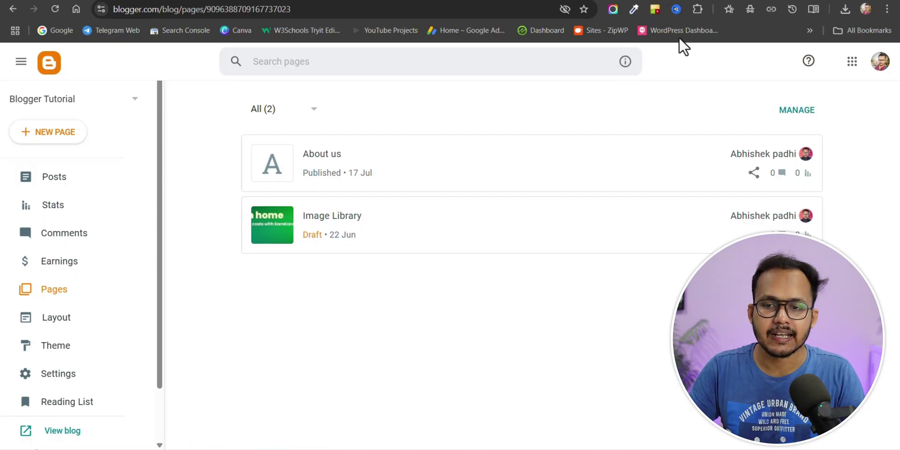
Step: View the WPeMatico RSS Feed Fetcher plugin page on wordpress.org
click(722, 0)
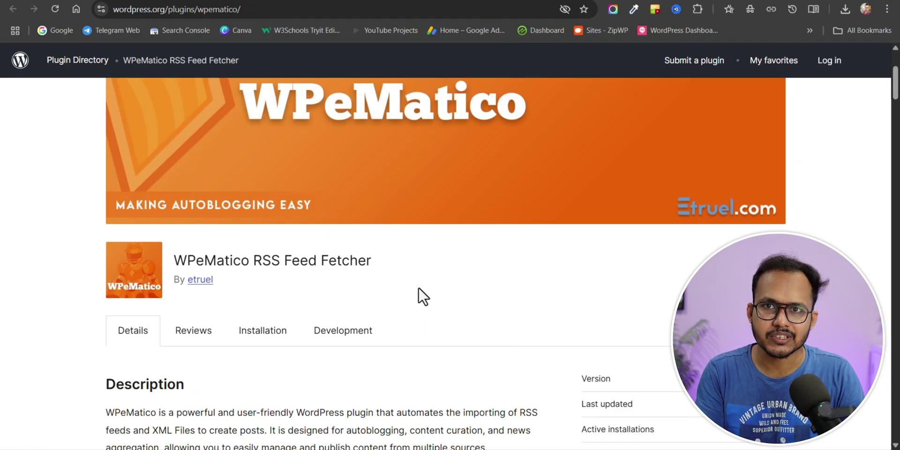
scroll(418, 288, up, 3)
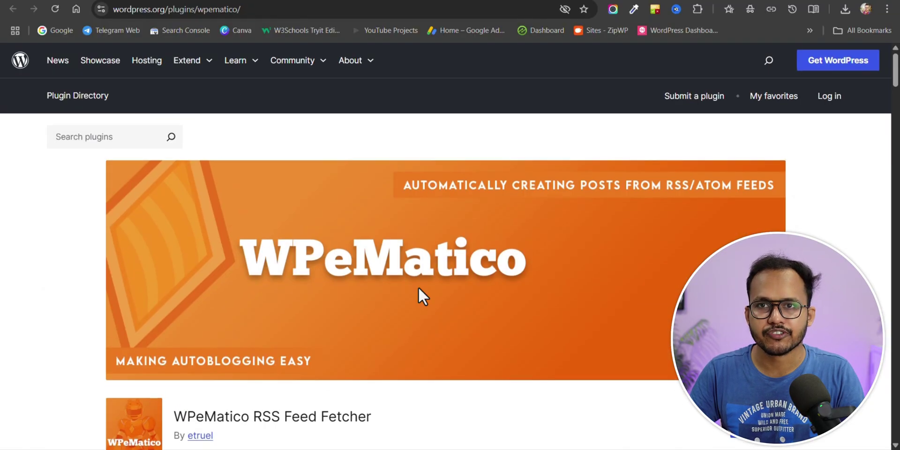